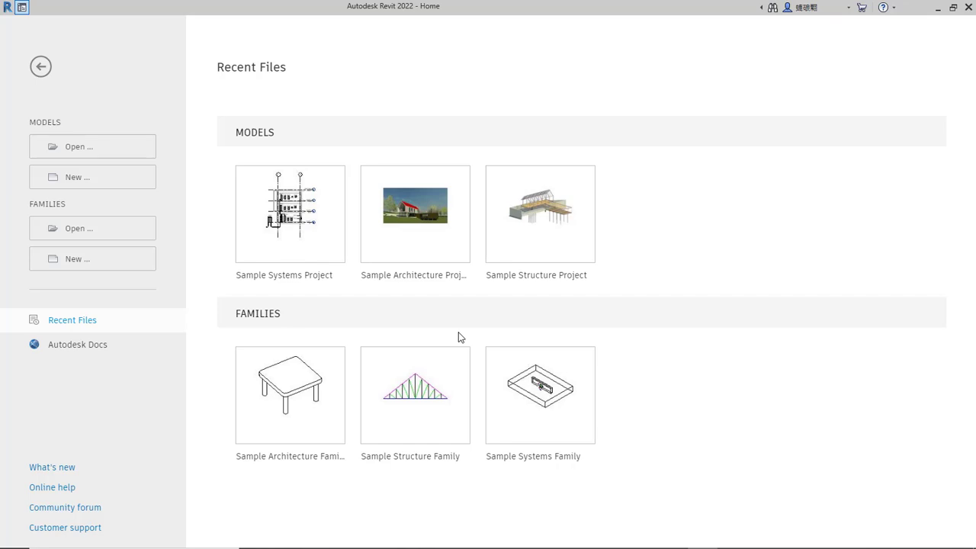
# - Create a new project from the Architectural Template
pyautogui.click(109, 178)
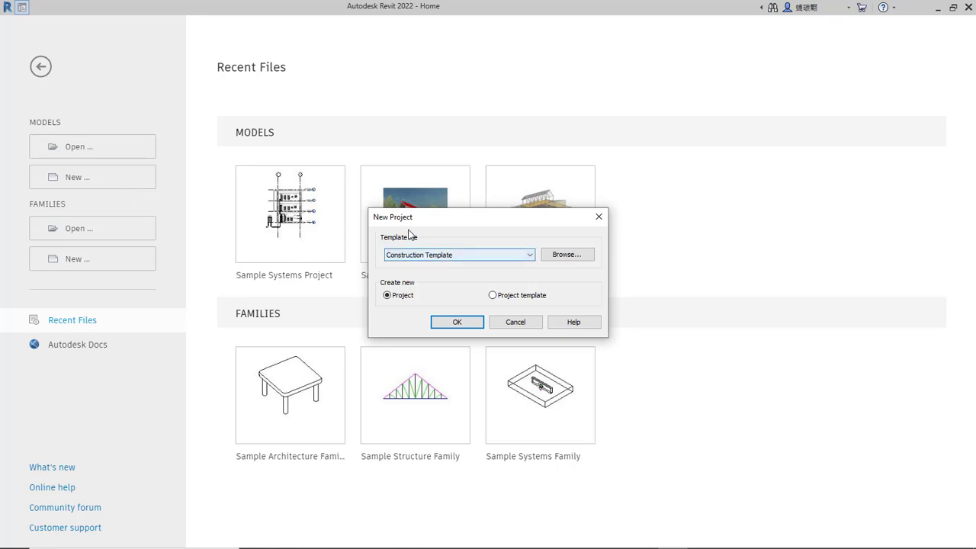
pyautogui.click(436, 256)
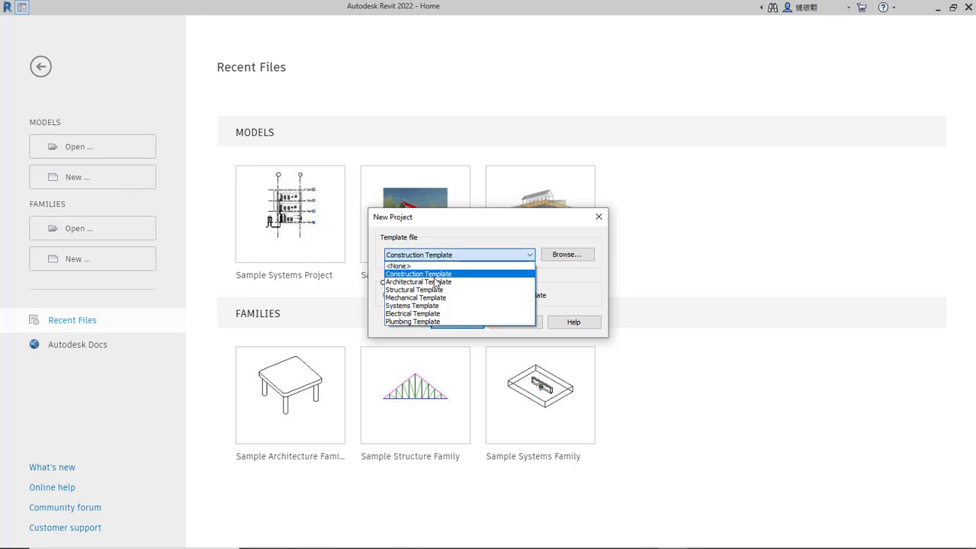
pyautogui.click(424, 282)
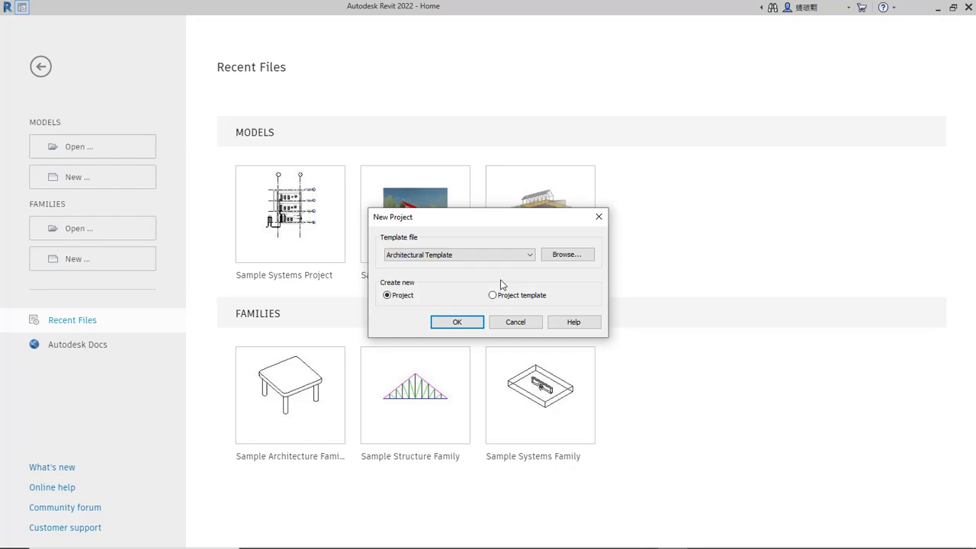
pyautogui.click(469, 321)
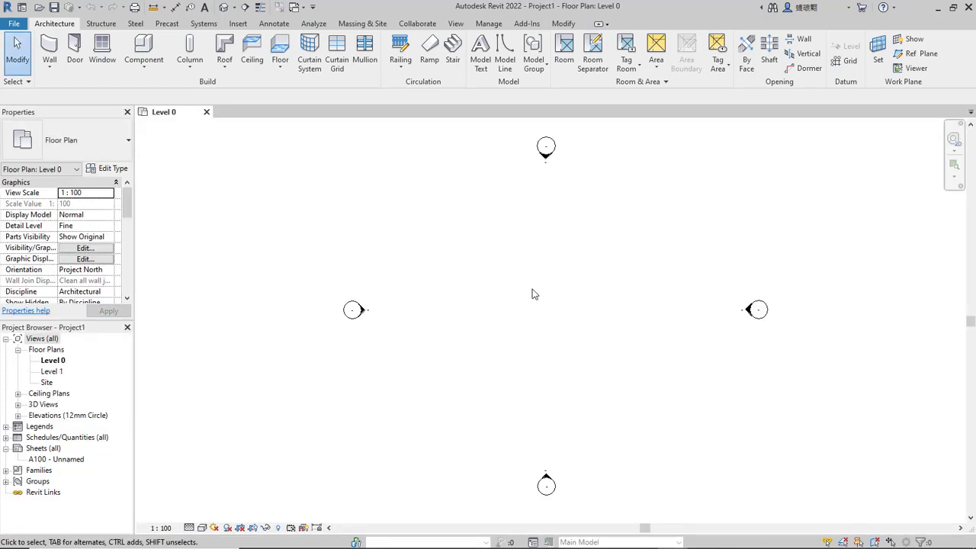
# - Keep the Project Units length format at Millimeters with 0 decimal places and apply
pyautogui.click(492, 24)
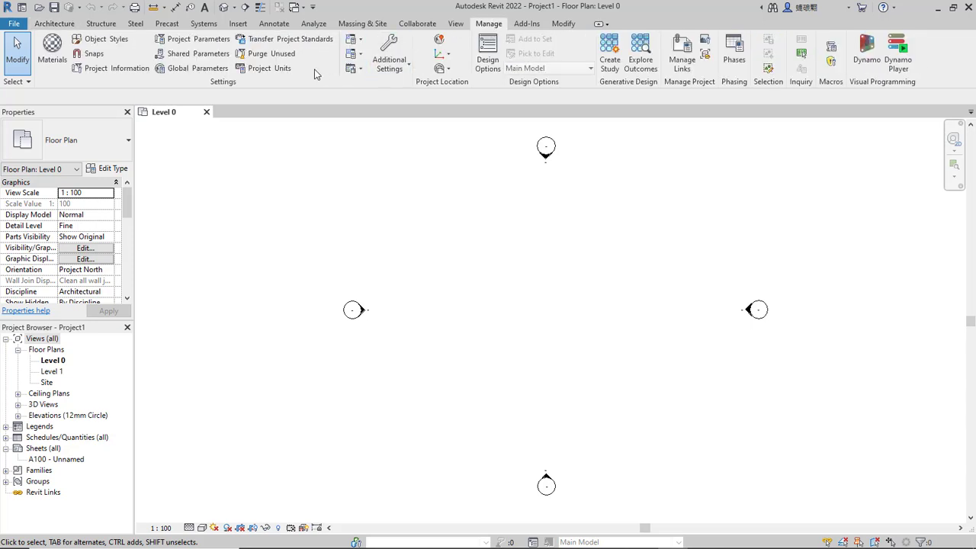
pyautogui.click(267, 69)
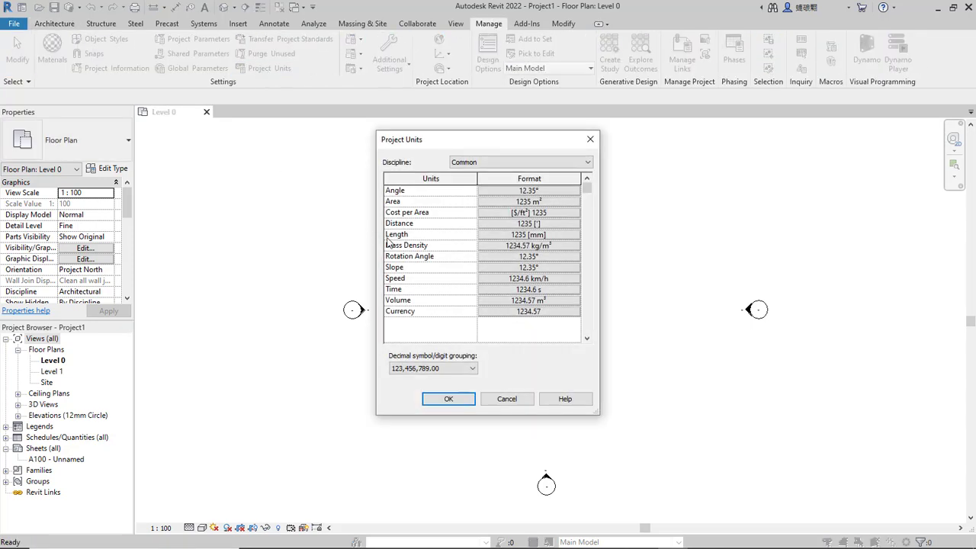
pyautogui.click(536, 236)
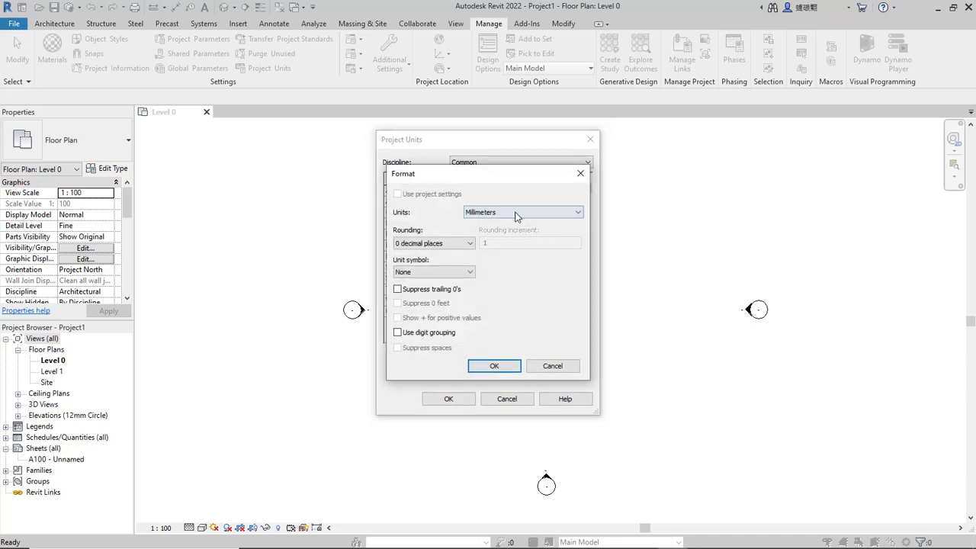
pyautogui.click(518, 214)
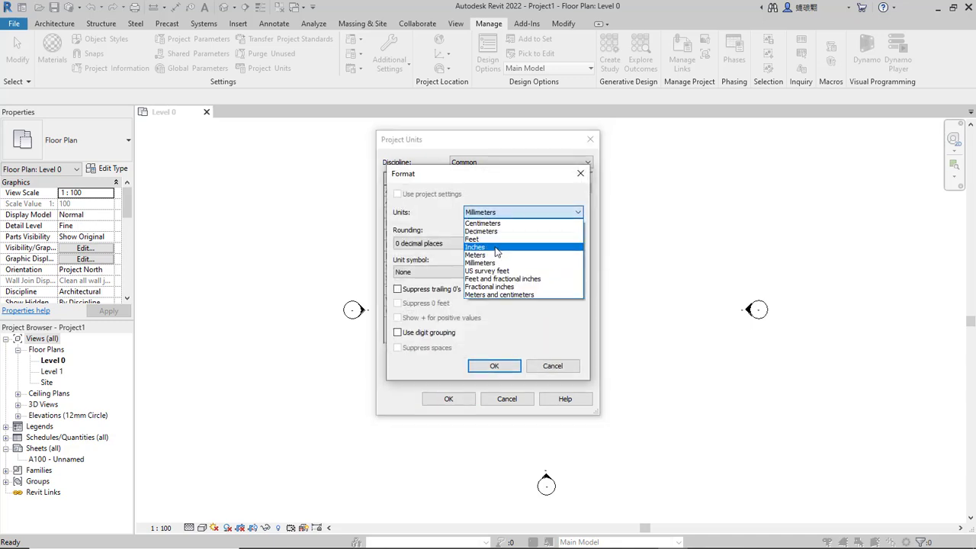
pyautogui.click(529, 301)
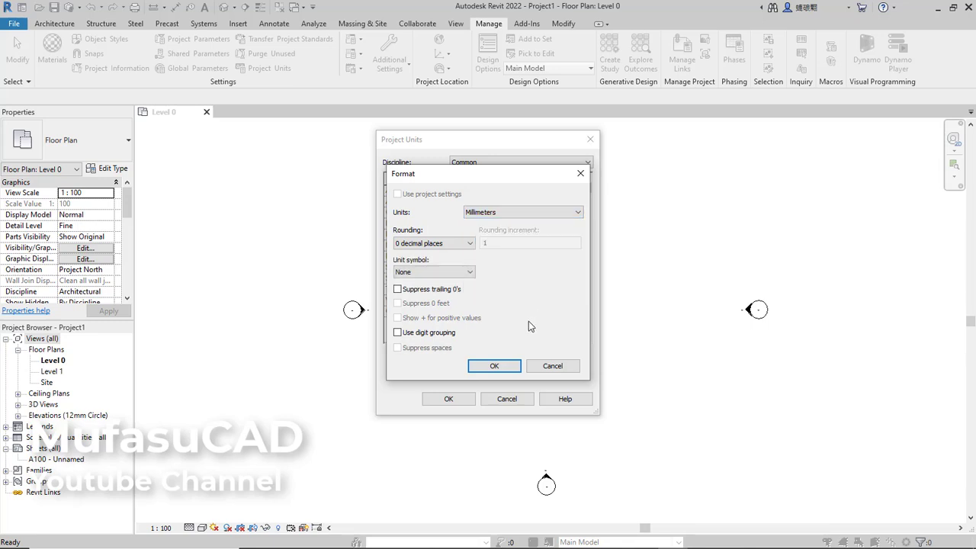
pyautogui.click(500, 367)
pyautogui.click(448, 399)
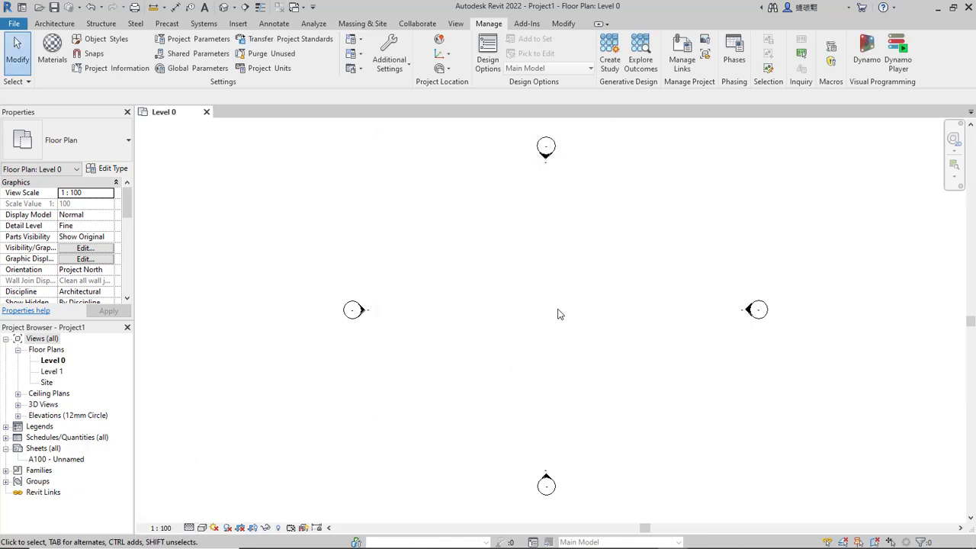
# - Start the Wall tool with the Wall-Fnd_440Blk wall type
pyautogui.click(55, 24)
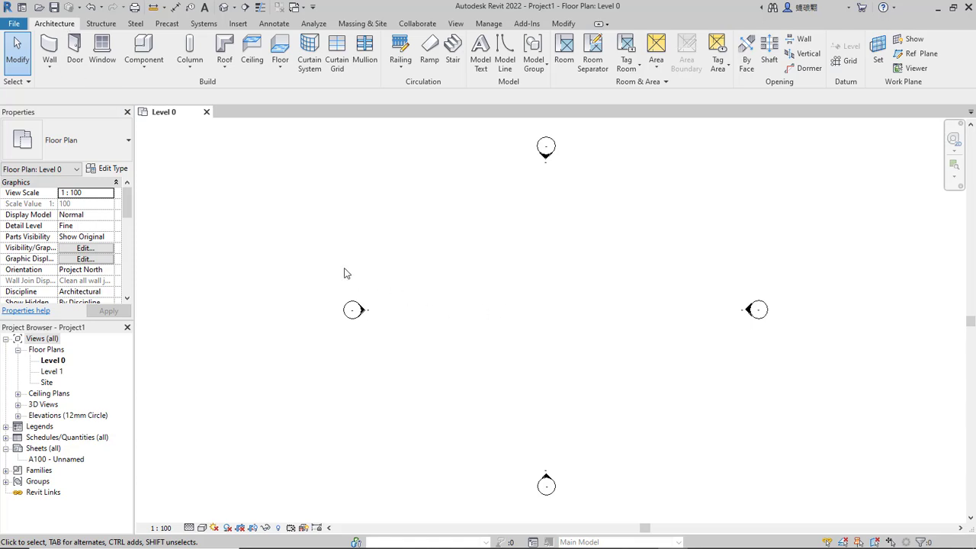
pyautogui.click(49, 47)
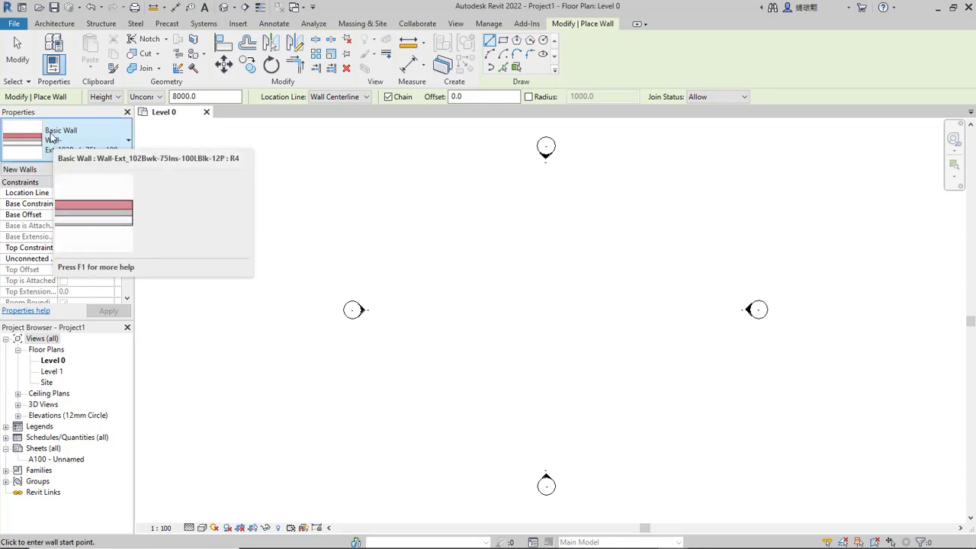
pyautogui.click(51, 137)
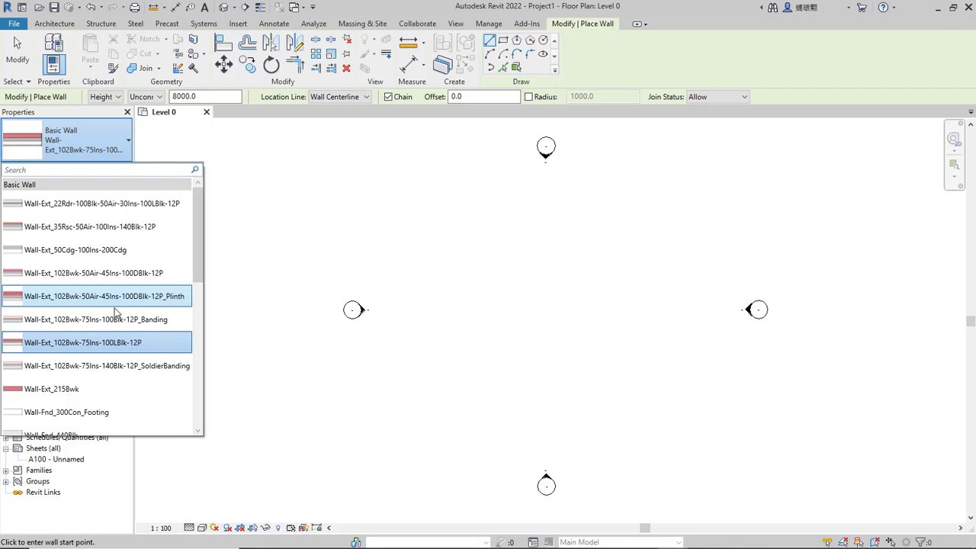
pyautogui.scroll(-1, 114, 313)
pyautogui.click(44, 407)
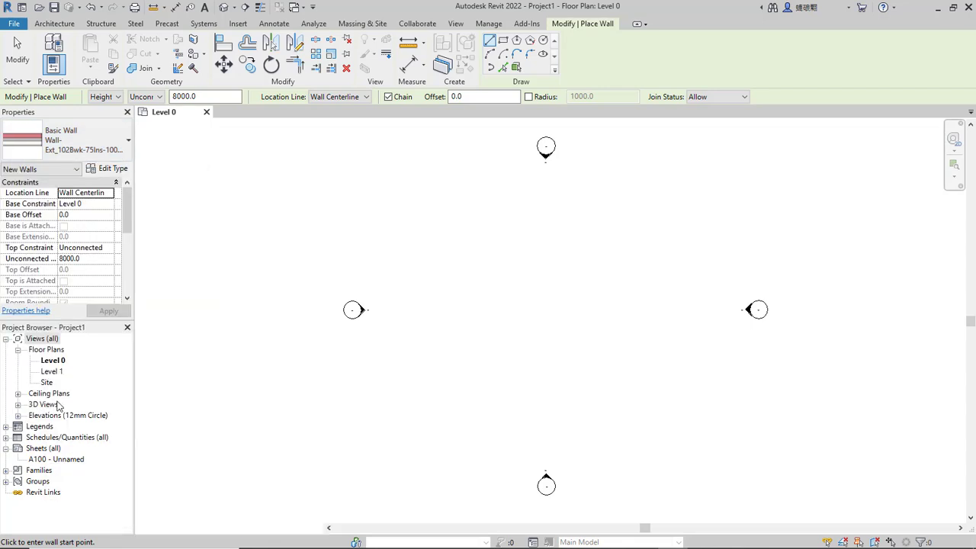
# - Set the Wall-Fnd_440Blk concrete masonry structure layer thickness to 150
pyautogui.click(111, 170)
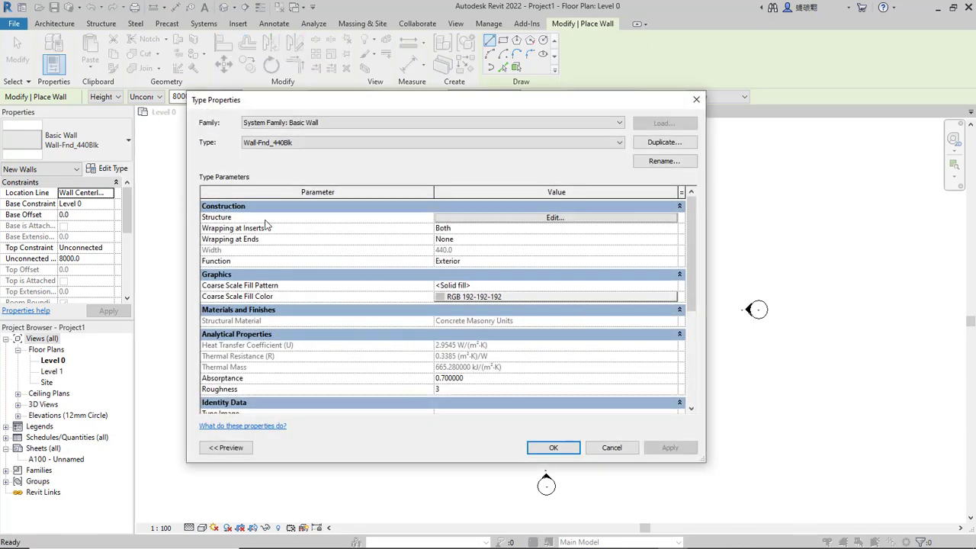
pyautogui.click(554, 218)
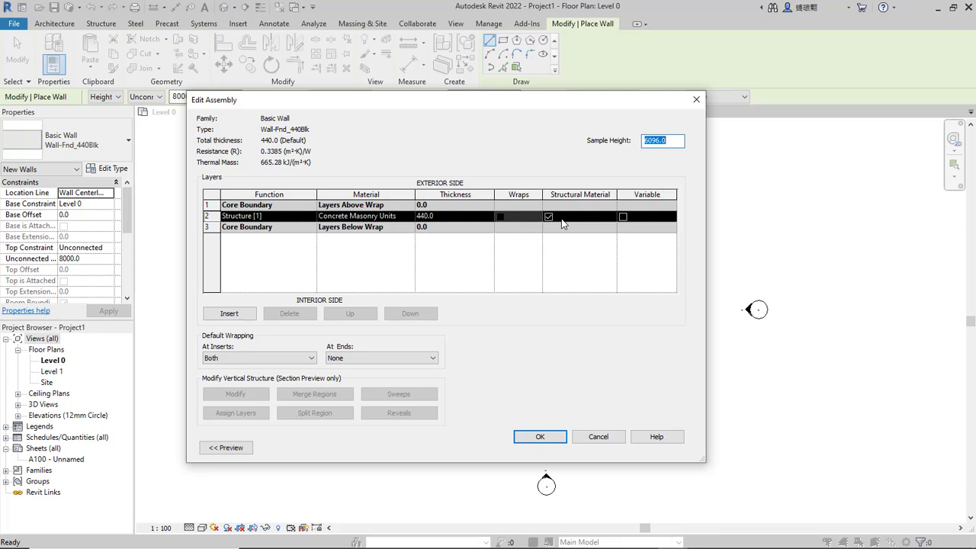
pyautogui.click(439, 219)
pyautogui.write('150')
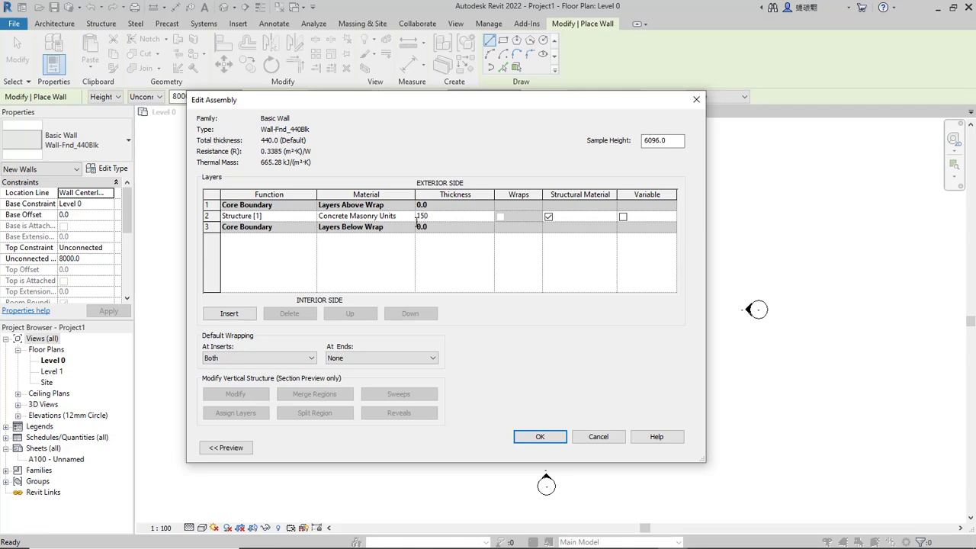
pyautogui.click(554, 434)
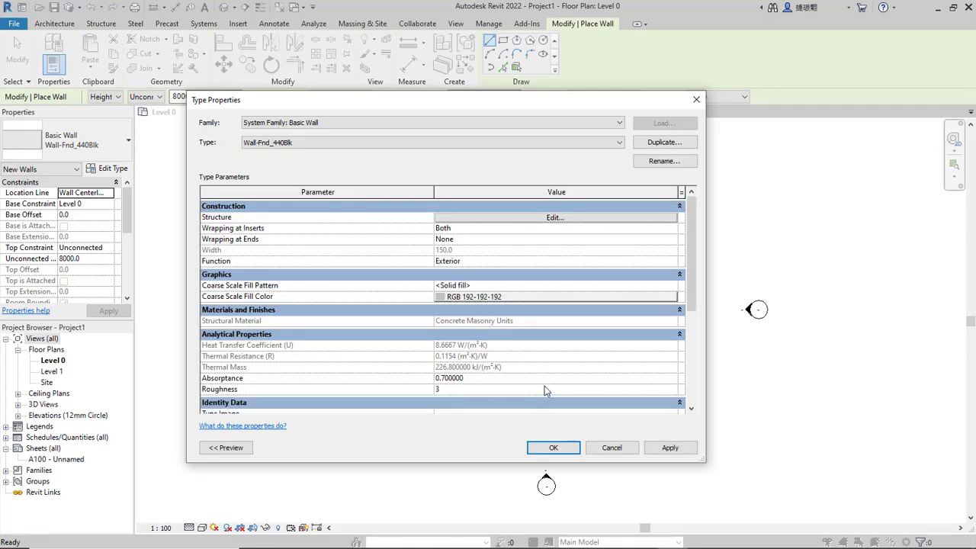
pyautogui.click(564, 448)
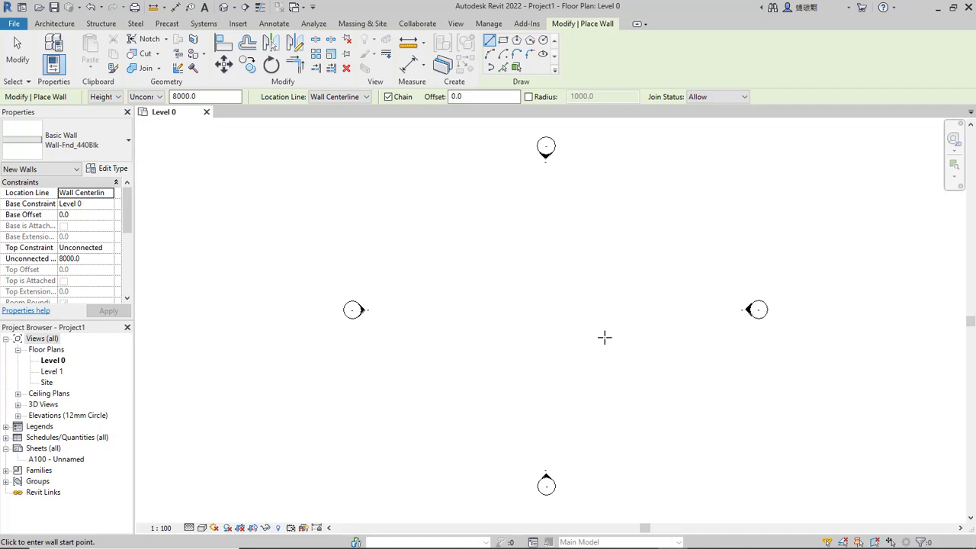
# - Set the wall height to 2500 in the options bar
pyautogui.doubleClick(169, 97)
pyautogui.write('2')
pyautogui.press('Return')
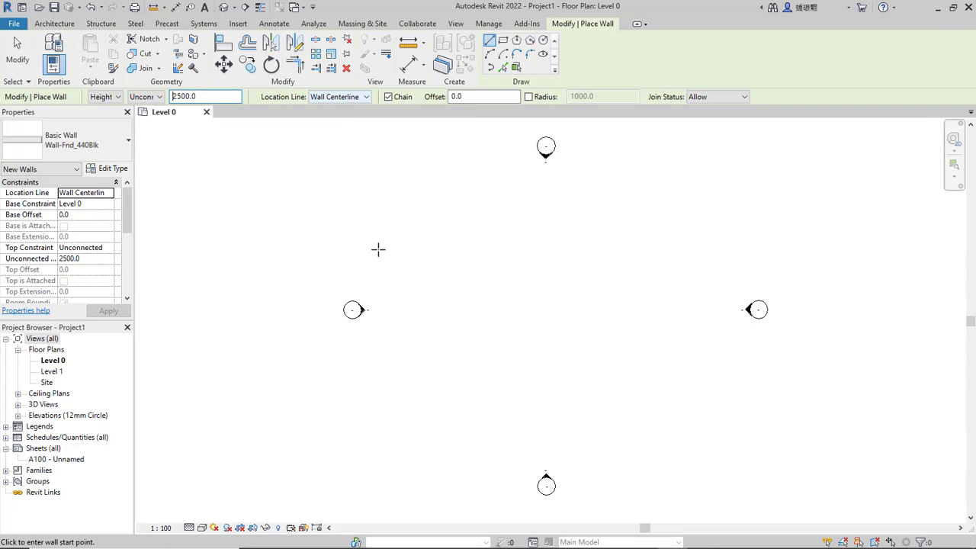
# - Draw chained walls of 6000, 6000, 5000, 2000 and 1000, closing at the start point
pyautogui.click(457, 368)
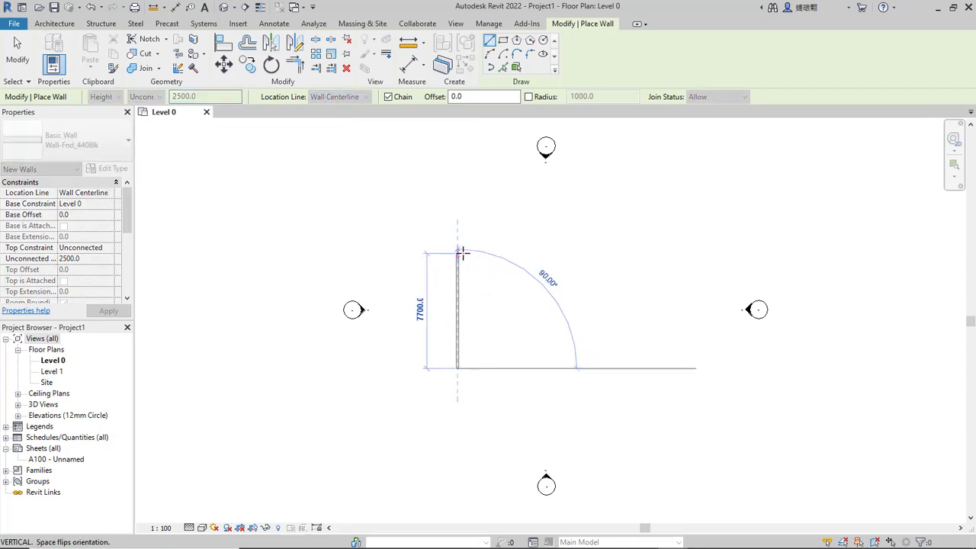
pyautogui.write('6000')
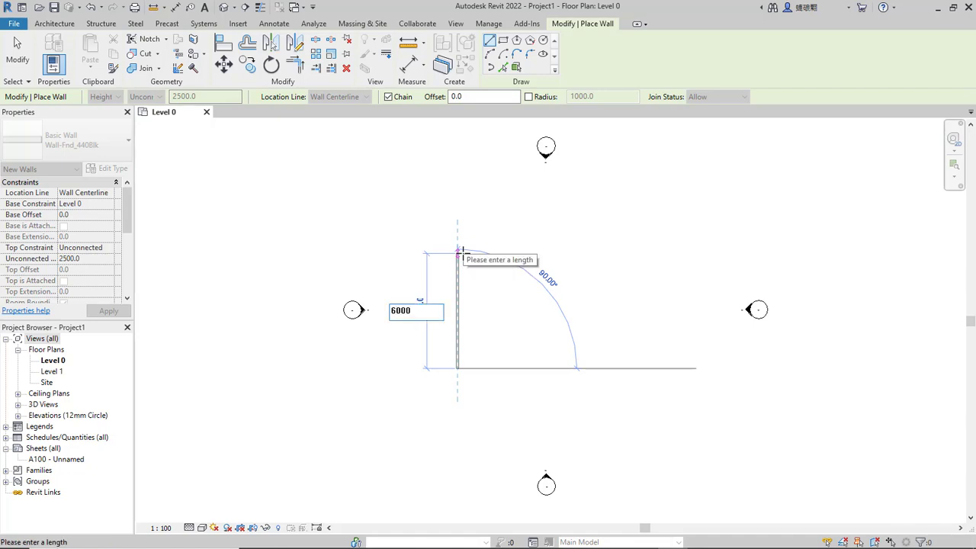
pyautogui.press('Return')
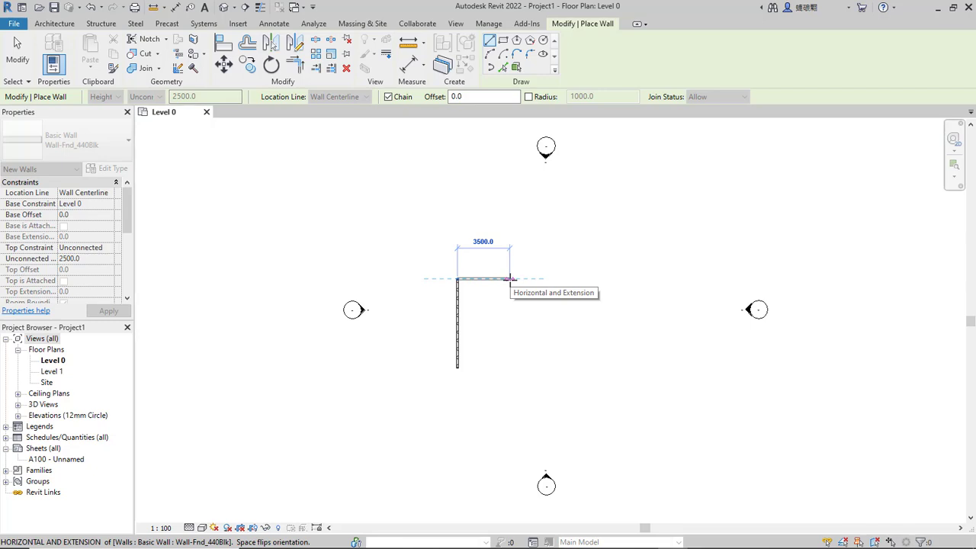
pyautogui.write('6000')
pyautogui.press('Return')
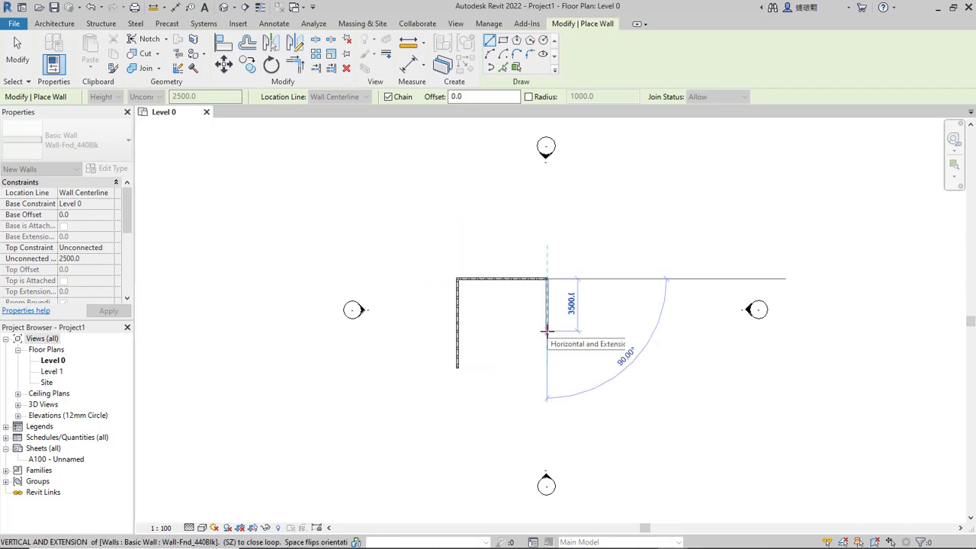
pyautogui.write('5000')
pyautogui.press('Return')
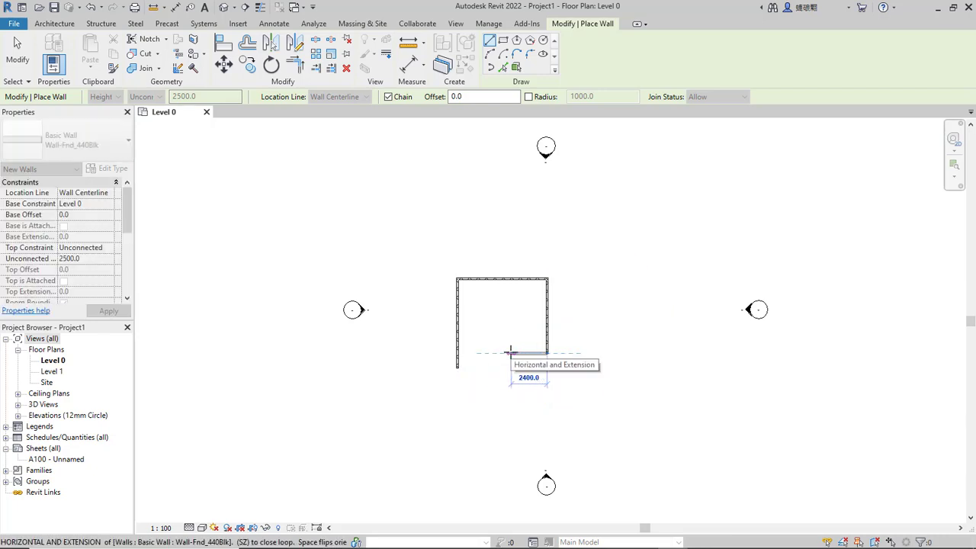
pyautogui.write('2000')
pyautogui.press('Return')
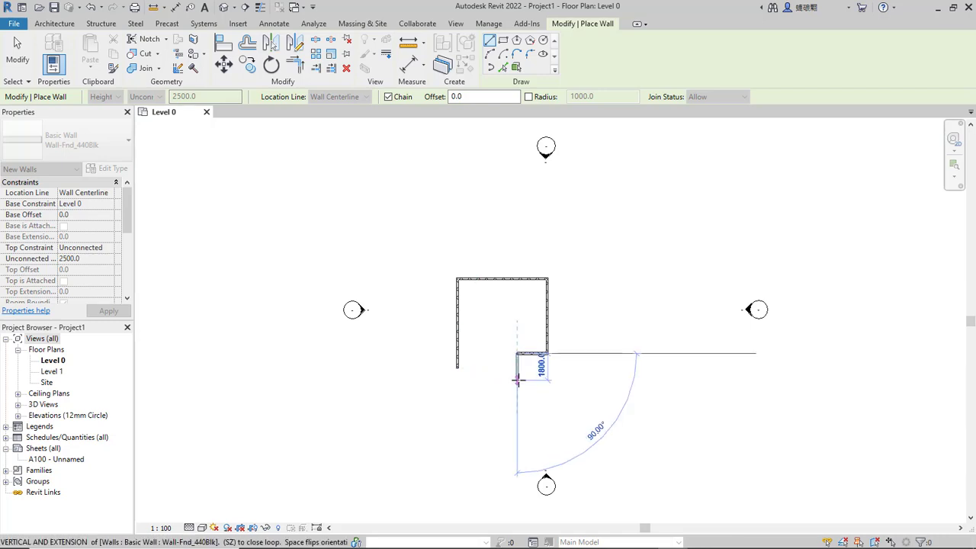
pyautogui.write('1000')
pyautogui.press('Return')
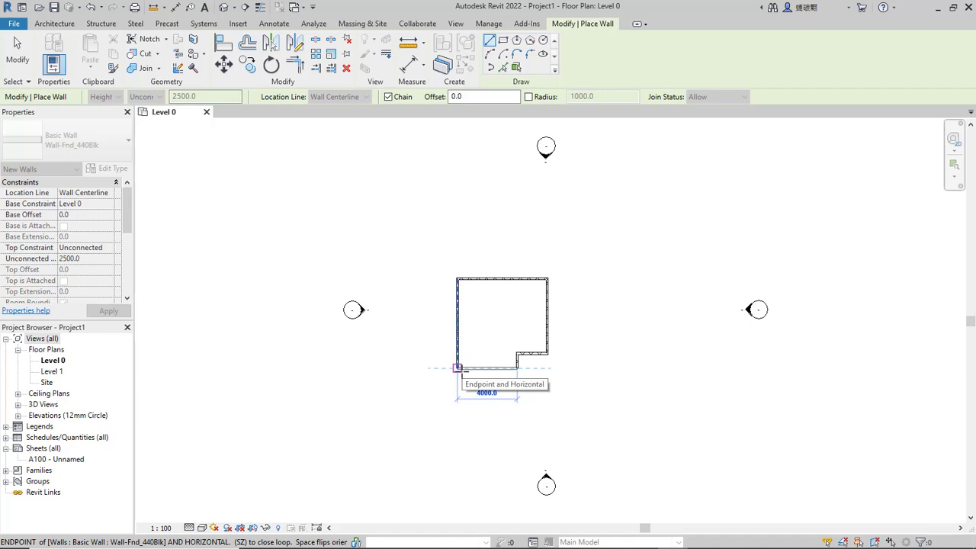
pyautogui.click(457, 368)
# - Set the wall Location Line to Finish Face: Exterior
pyautogui.scroll(-1, 497, 338)
pyautogui.scroll(2, 489, 326)
pyautogui.scroll(1, 490, 326)
pyautogui.scroll(-3, 490, 325)
pyautogui.scroll(4, 497, 327)
pyautogui.scroll(4, 496, 327)
pyautogui.scroll(-6, 497, 327)
pyautogui.scroll(2, 496, 327)
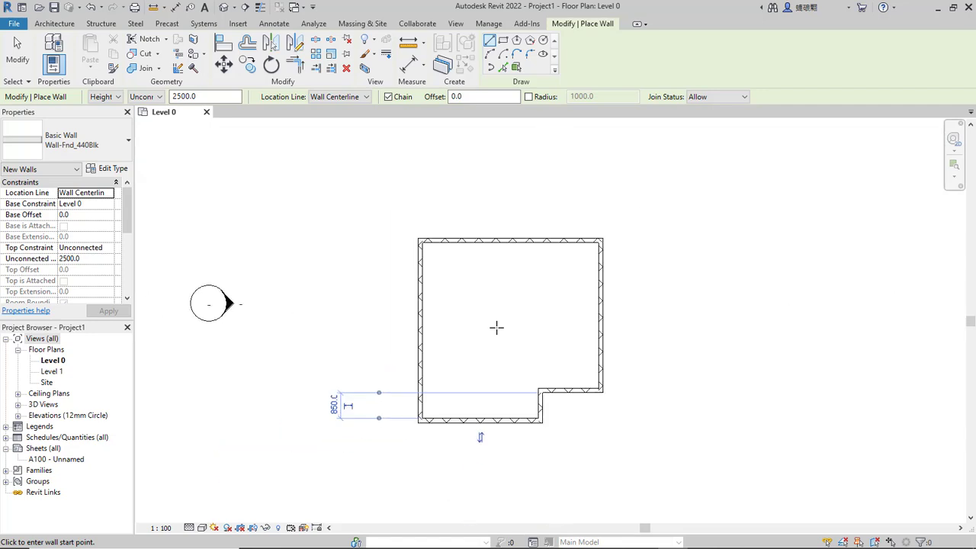
pyautogui.moveTo(529, 333)
pyautogui.mouseDown(button='middle')
pyautogui.moveTo(593, 290)
pyautogui.moveTo(534, 322)
pyautogui.moveTo(544, 343)
pyautogui.mouseUp(button='middle')
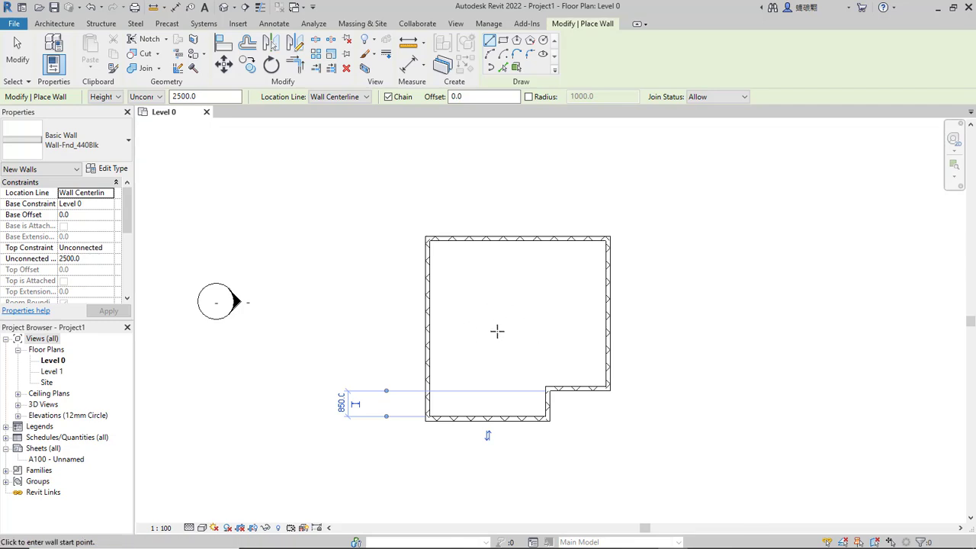
pyautogui.scroll(1, 497, 328)
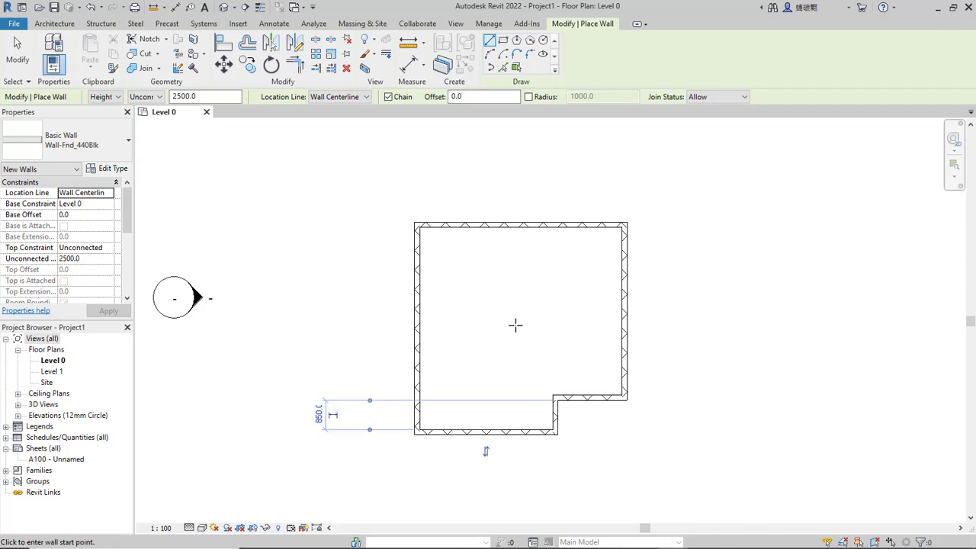
pyautogui.click(337, 97)
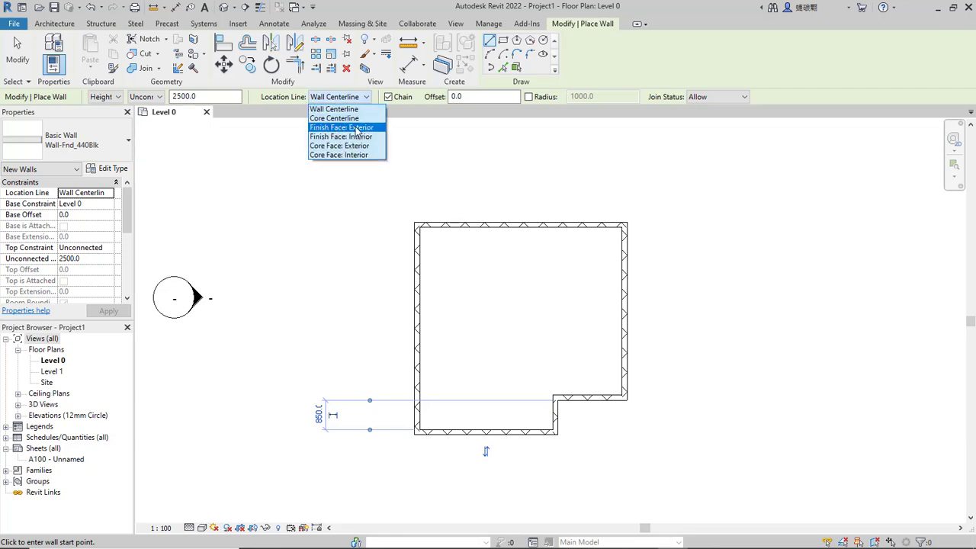
pyautogui.click(357, 128)
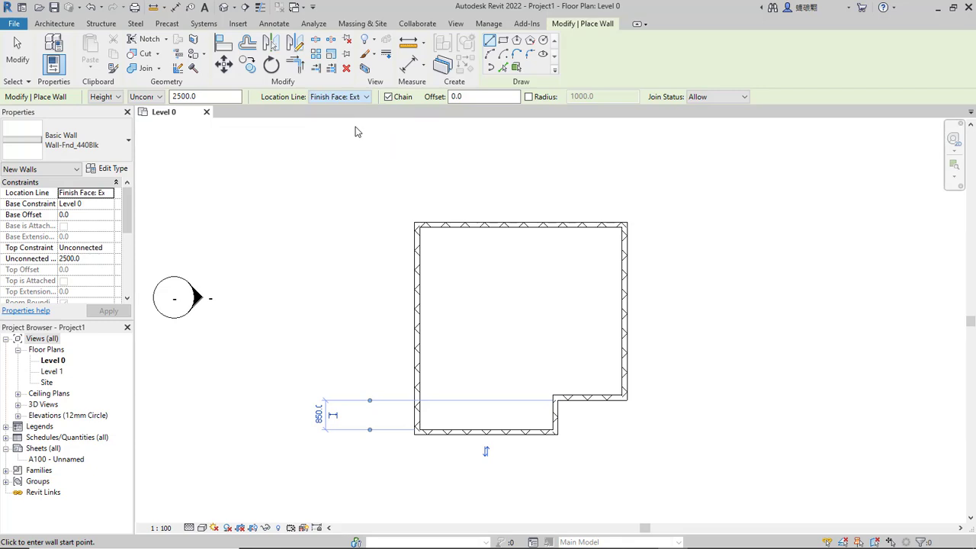
# - Draw a 2000 interior partition wall from the inner corner to the left wall
pyautogui.click(551, 395)
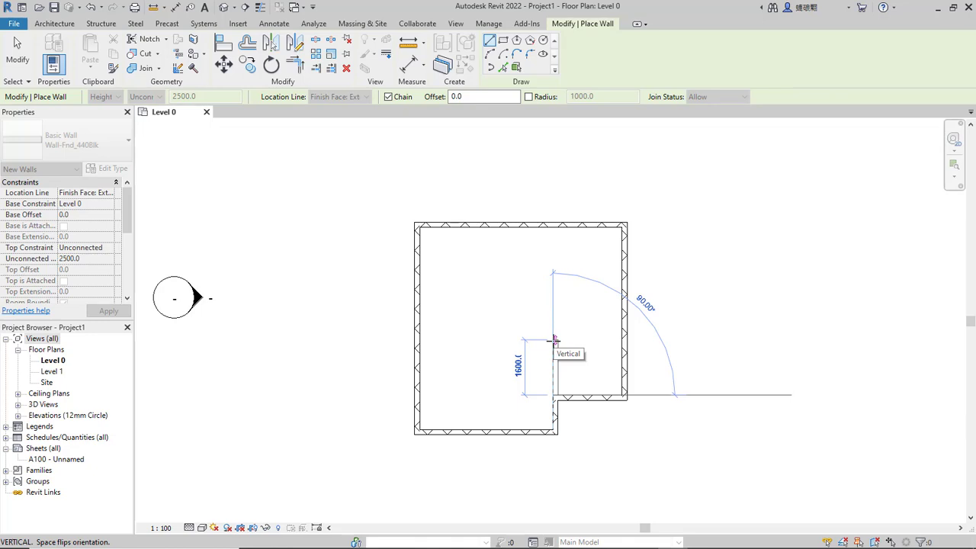
pyautogui.write('2000')
pyautogui.press('Return')
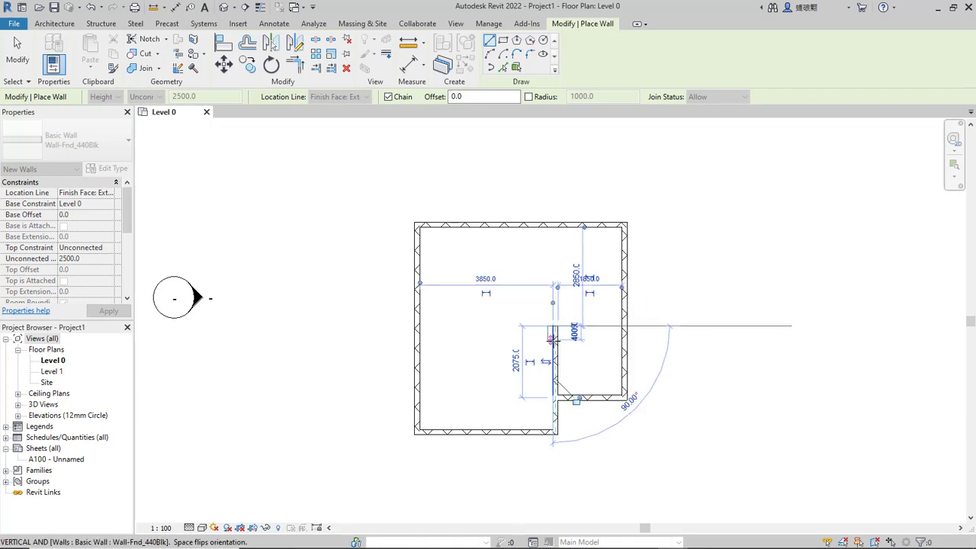
pyautogui.click(421, 326)
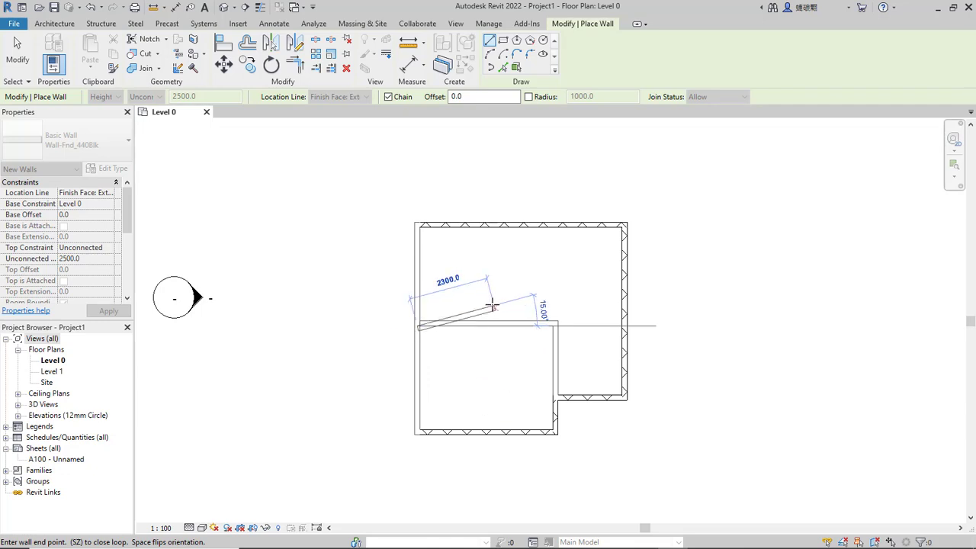
pyautogui.press('Escape')
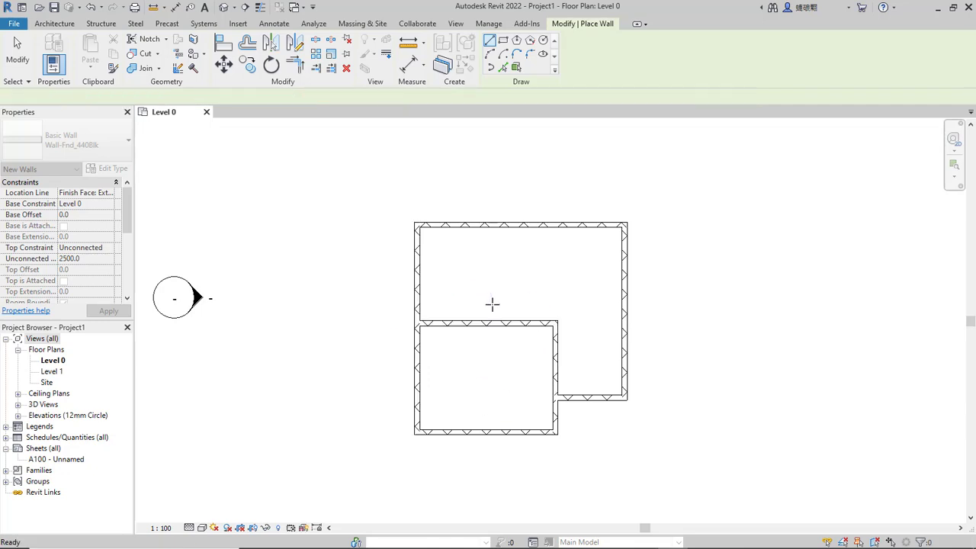
# - Open the default {3D} view and orbit to inspect the brick wall enclosure
pyautogui.scroll(1, 591, 375)
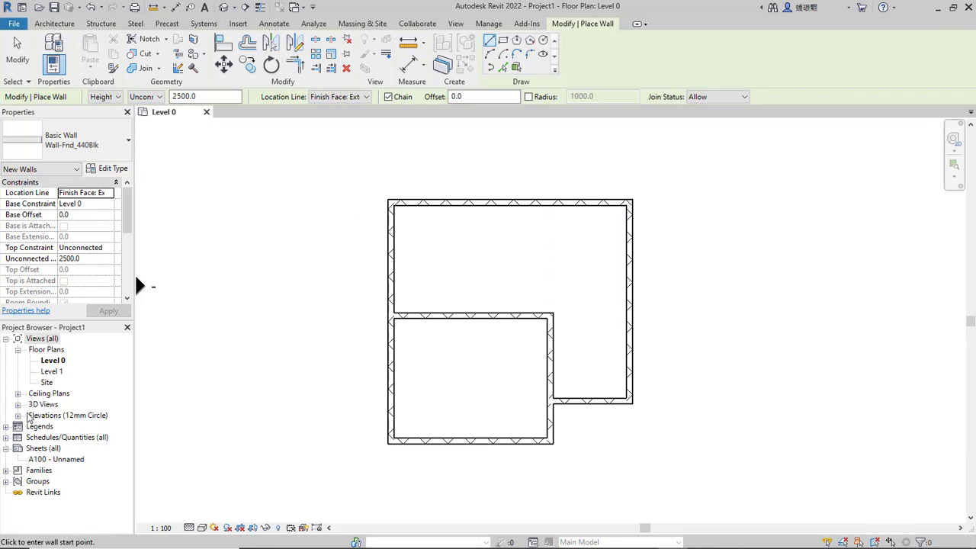
pyautogui.click(18, 405)
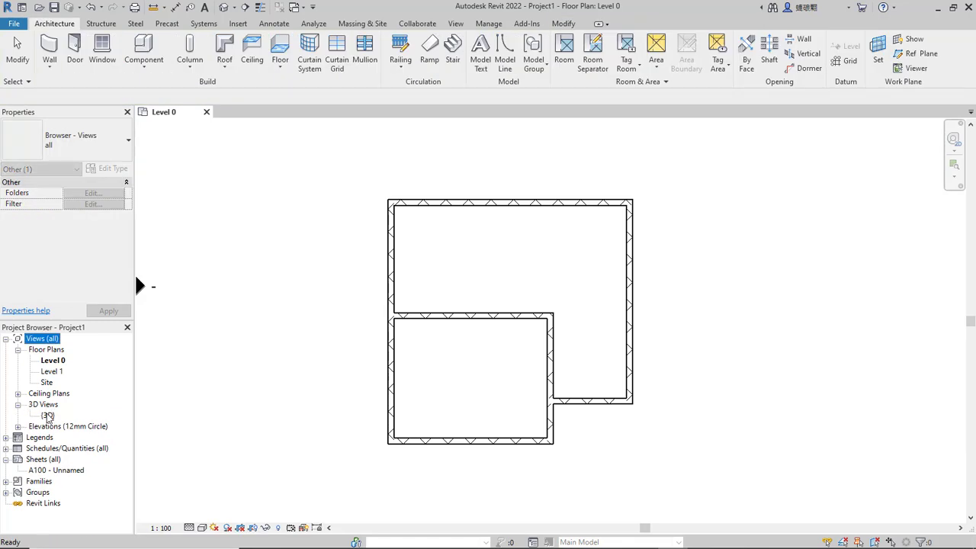
pyautogui.doubleClick(47, 416)
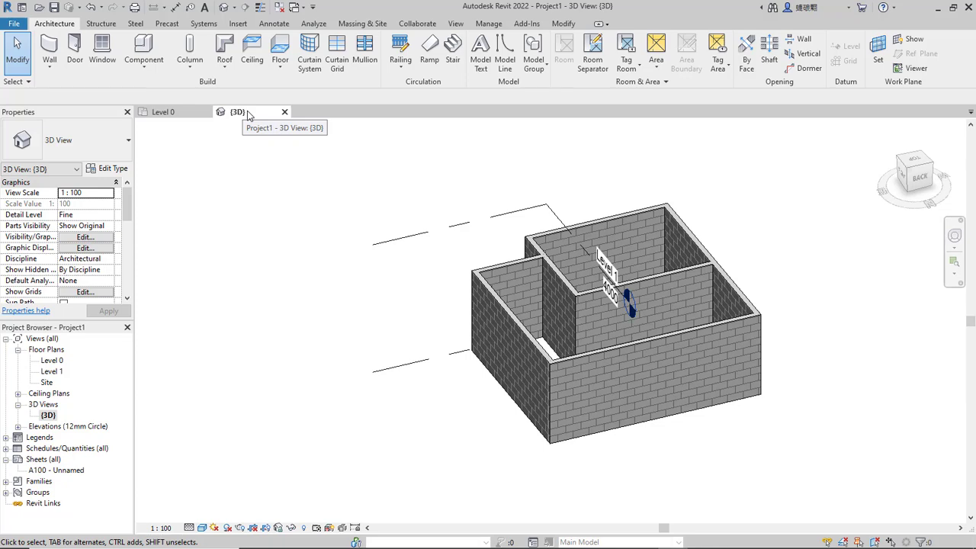
pyautogui.moveTo(870, 352); pyautogui.dragTo(721, 360, button='middle')
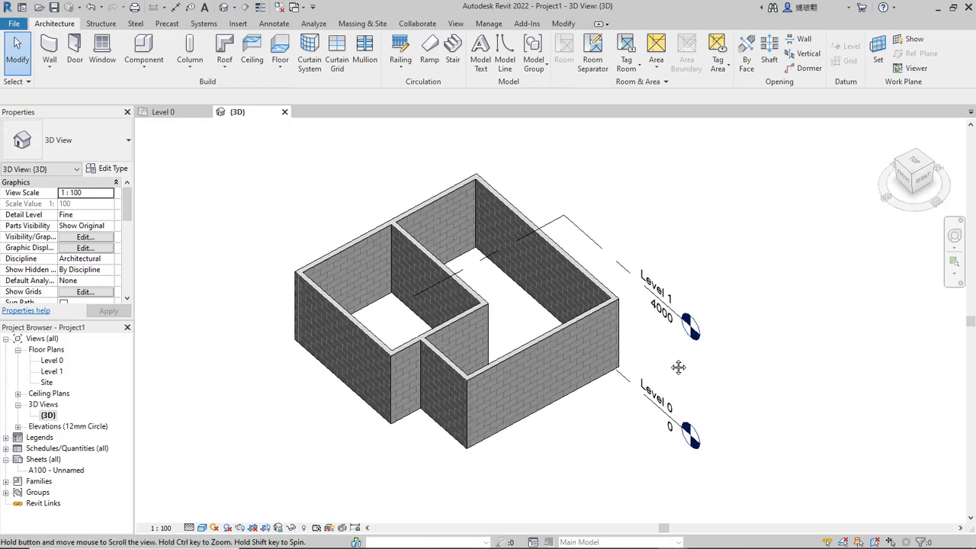
pyautogui.click(163, 112)
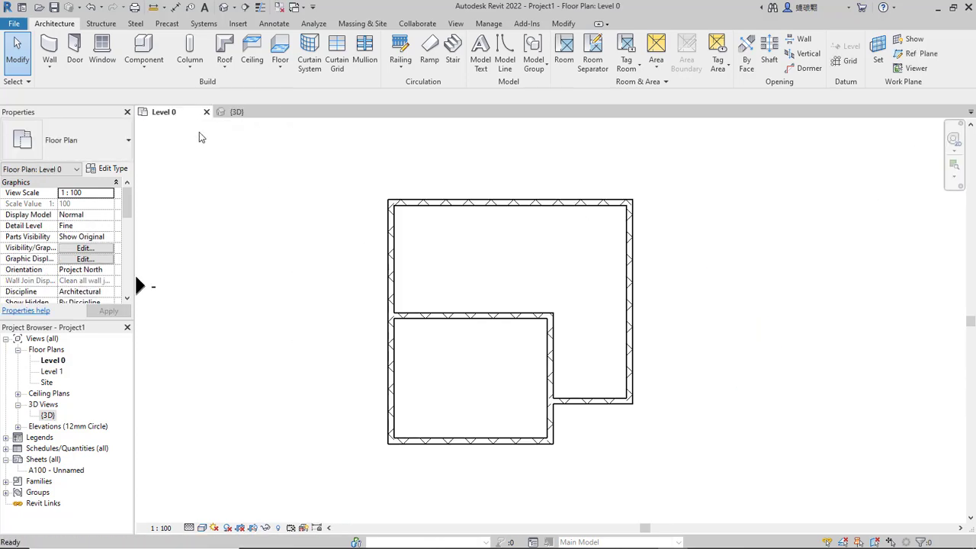
pyautogui.click(237, 112)
pyautogui.keyDown('shift'); pyautogui.moveTo(760, 242); pyautogui.dragTo(774, 219, button='middle'); pyautogui.keyUp('shift')
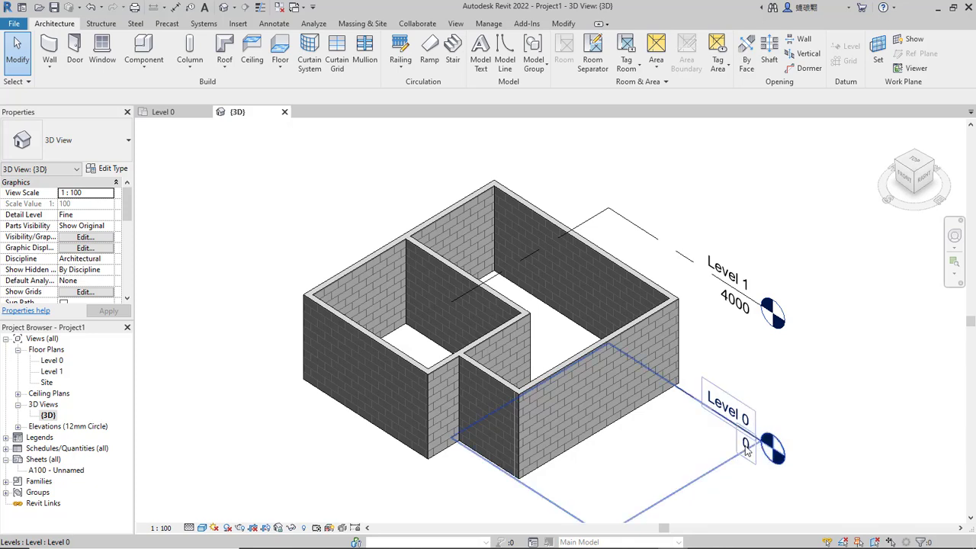
# - Change the Level 1 elevation to 2500 and orbit to check it against the walls
pyautogui.click(734, 302)
pyautogui.click(734, 301)
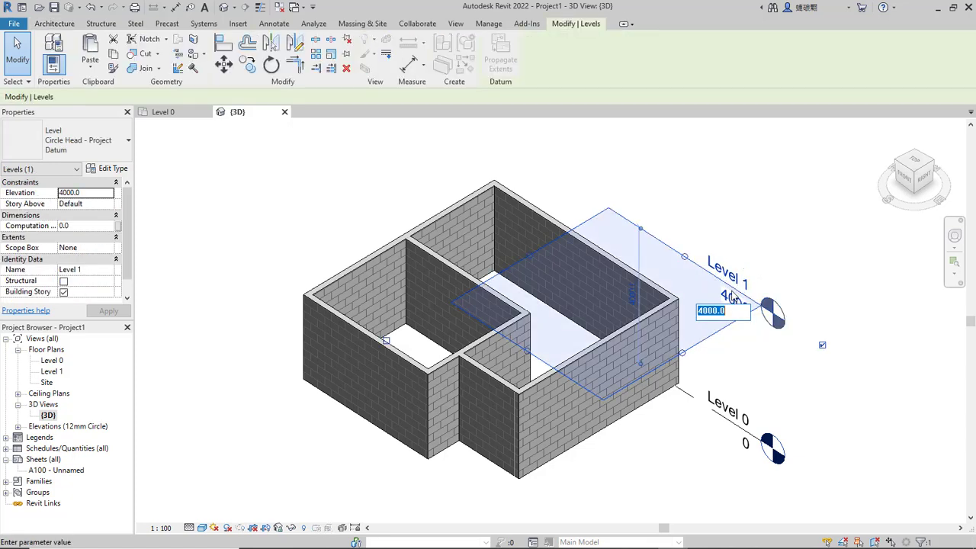
pyautogui.write('2500')
pyautogui.press('Return')
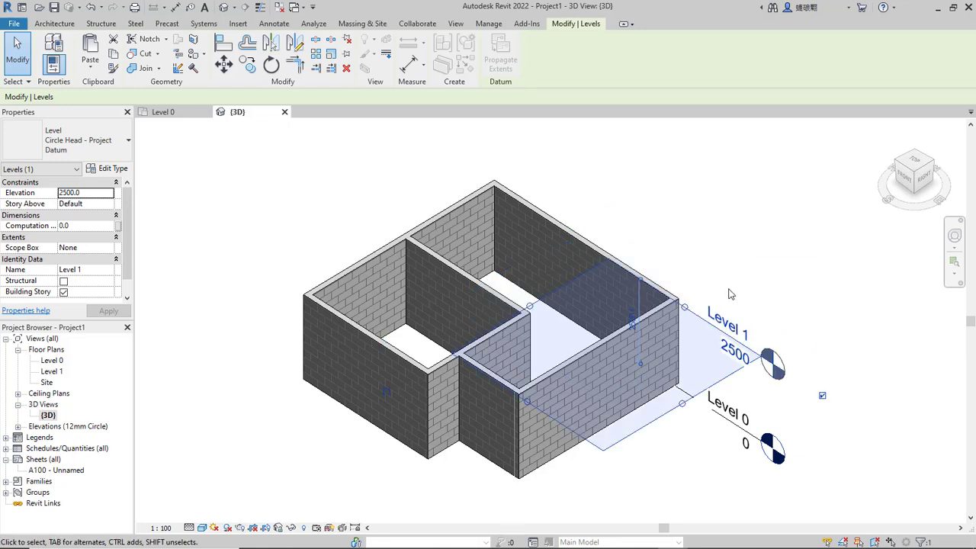
pyautogui.keyDown('shift'); pyautogui.moveTo(739, 241); pyautogui.dragTo(719, 374, button='middle'); pyautogui.keyUp('shift')
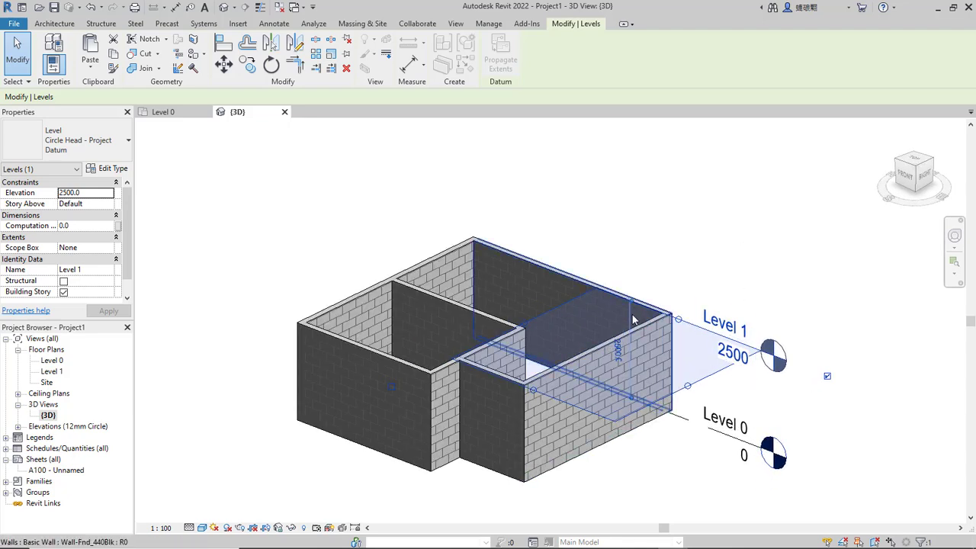
pyautogui.keyDown('shift'); pyautogui.moveTo(770, 327); pyautogui.dragTo(613, 219, button='middle'); pyautogui.keyUp('shift')
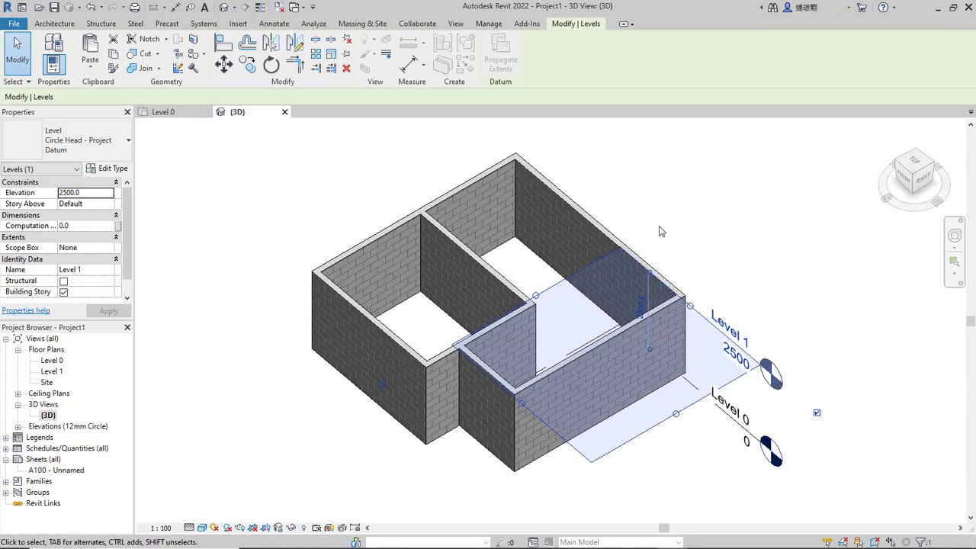
pyautogui.click(55, 23)
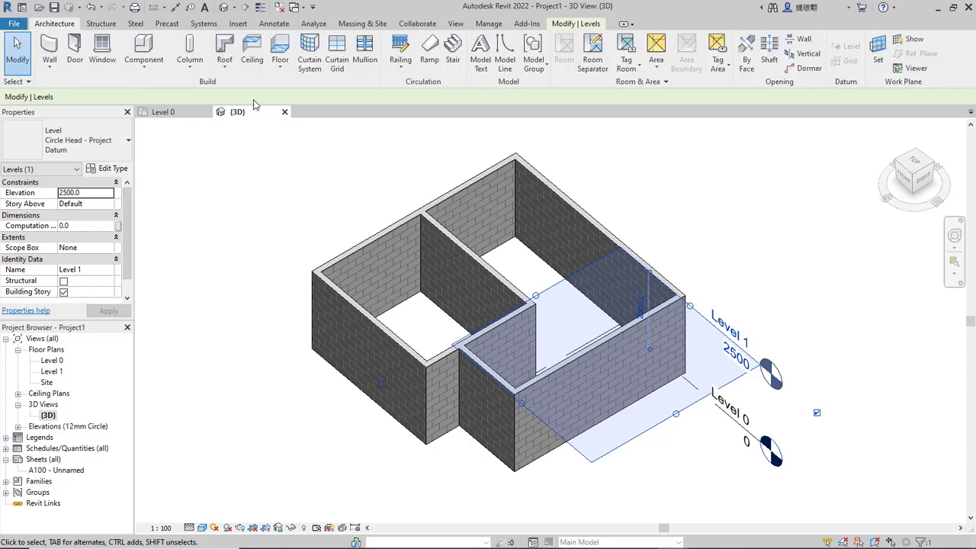
# - Create a rectangular Floor-Upper_160mmConc floor spanning opposite wall corners on Level 0
pyautogui.click(280, 47)
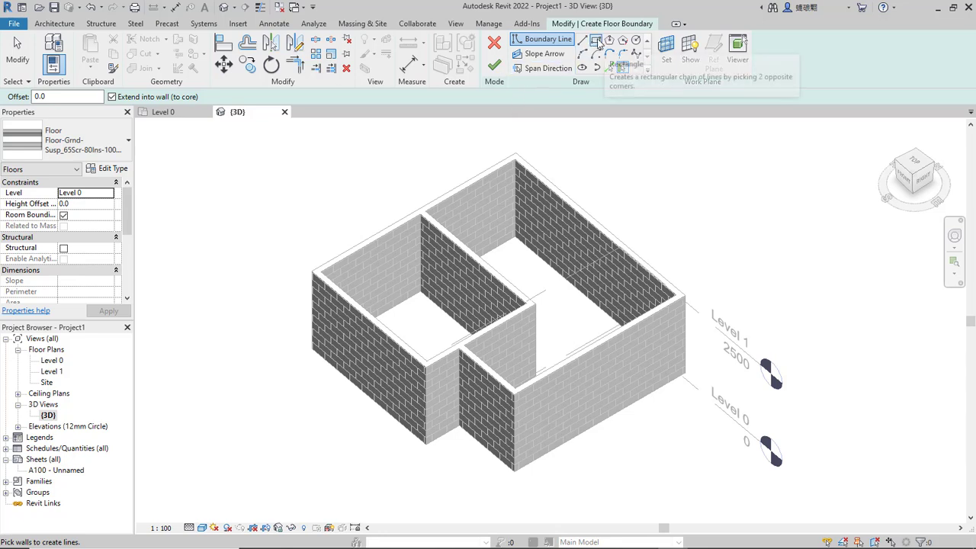
pyautogui.click(598, 43)
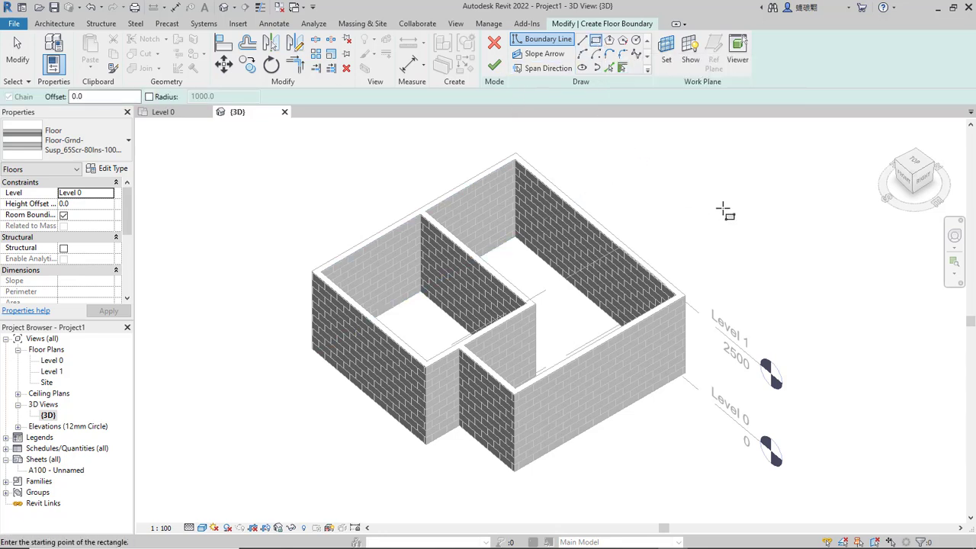
pyautogui.click(684, 373)
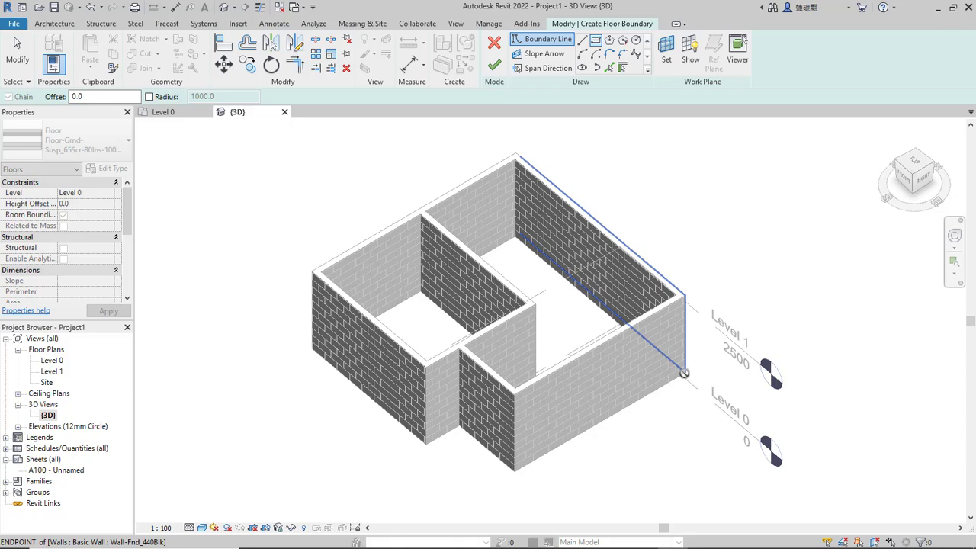
pyautogui.click(303, 358)
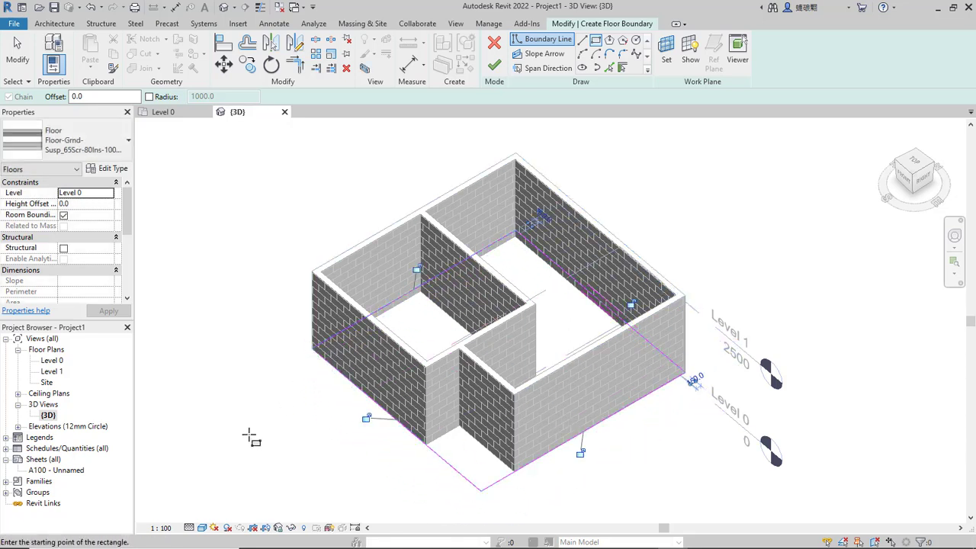
pyautogui.click(74, 141)
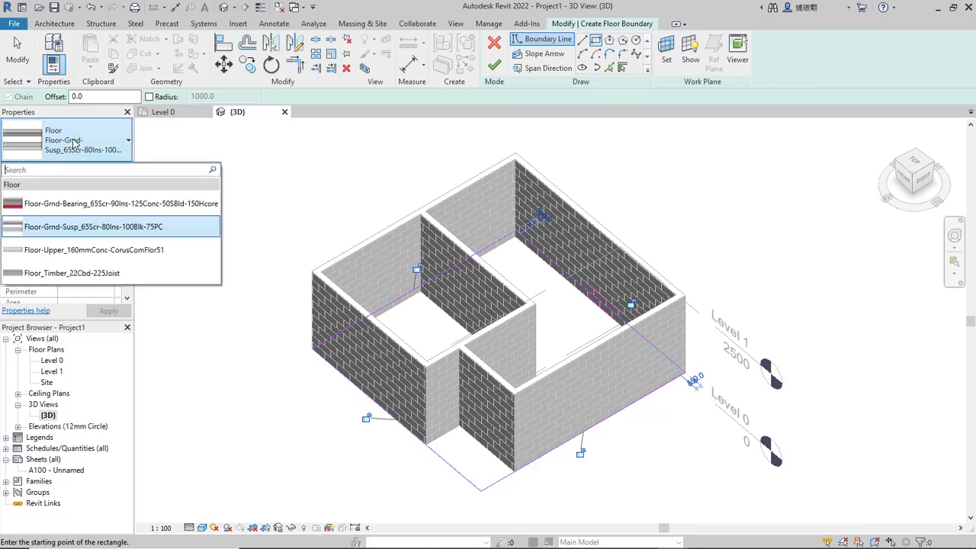
pyautogui.click(129, 249)
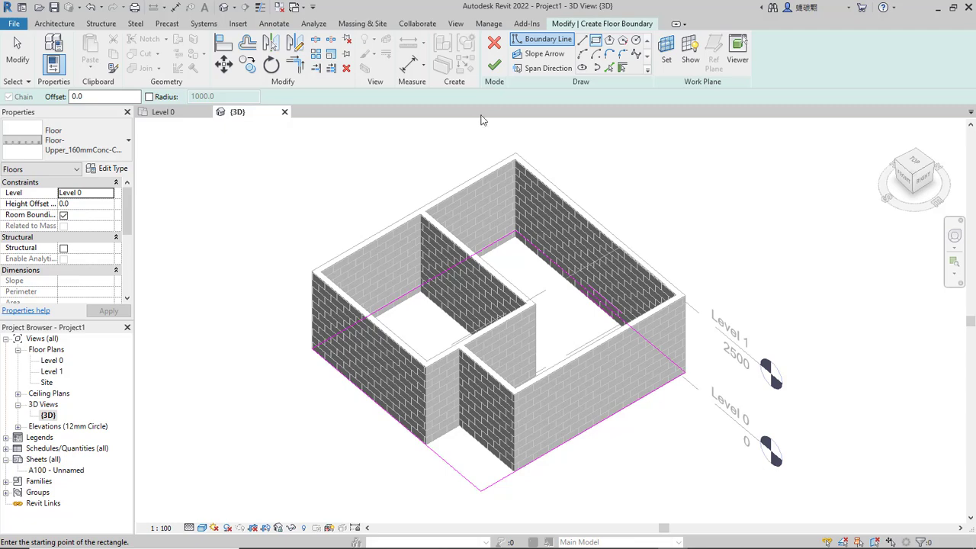
pyautogui.click(495, 67)
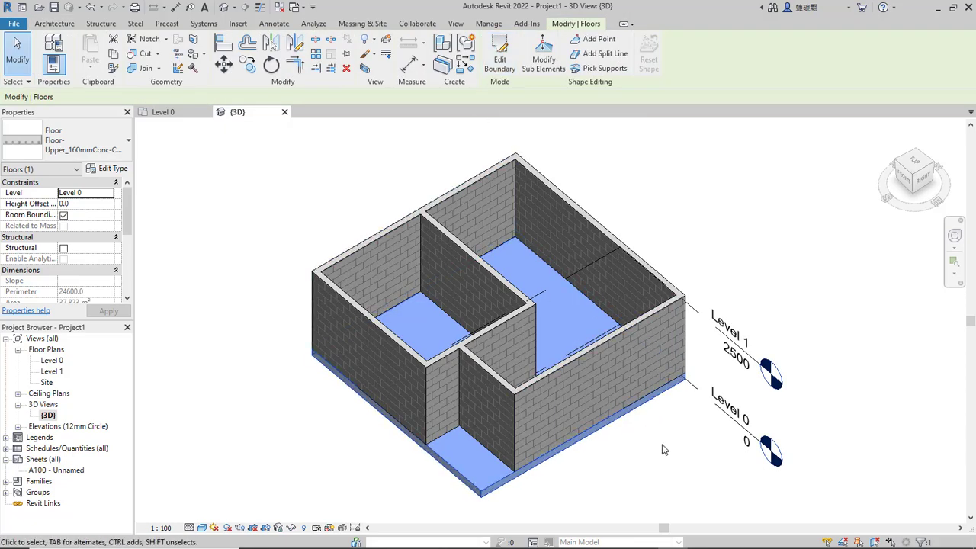
pyautogui.click(619, 462)
pyautogui.moveTo(619, 454)
pyautogui.keyDown('shift'); pyautogui.mouseDown(button='middle')
pyautogui.moveTo(626, 298)
pyautogui.moveTo(625, 455)
pyautogui.mouseUp(button='middle'); pyautogui.keyUp('shift')
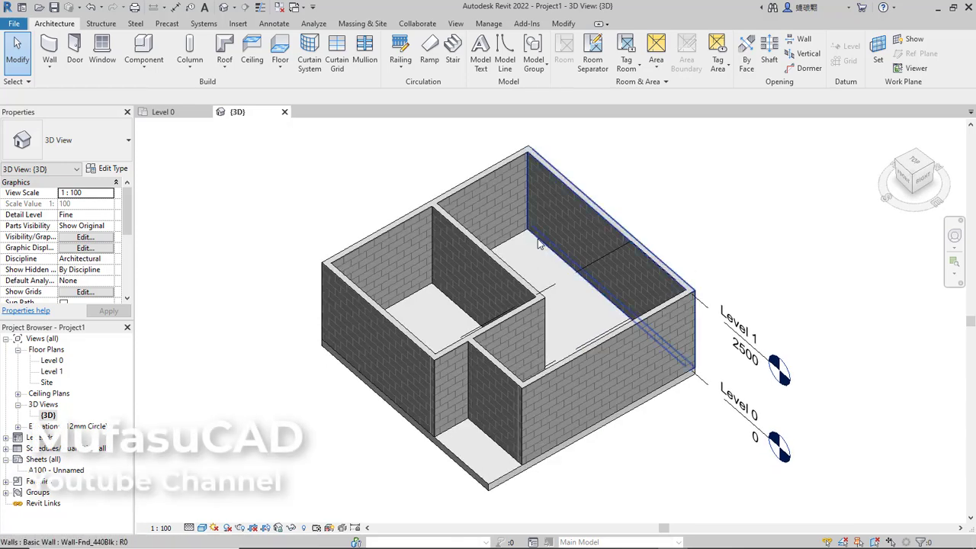
# - Place two Doors_IntSgl 1010x2110mm doors in the interior partition walls
pyautogui.click(74, 57)
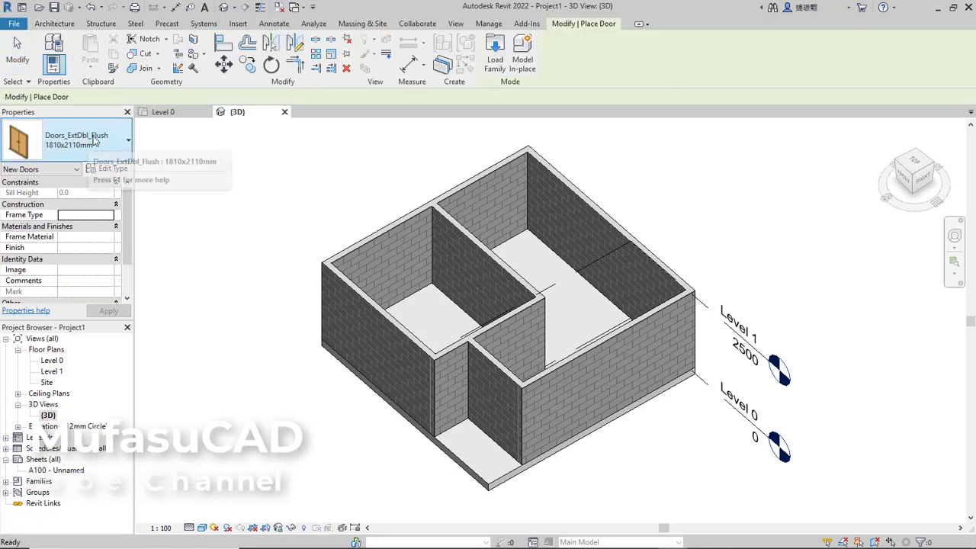
pyautogui.click(93, 140)
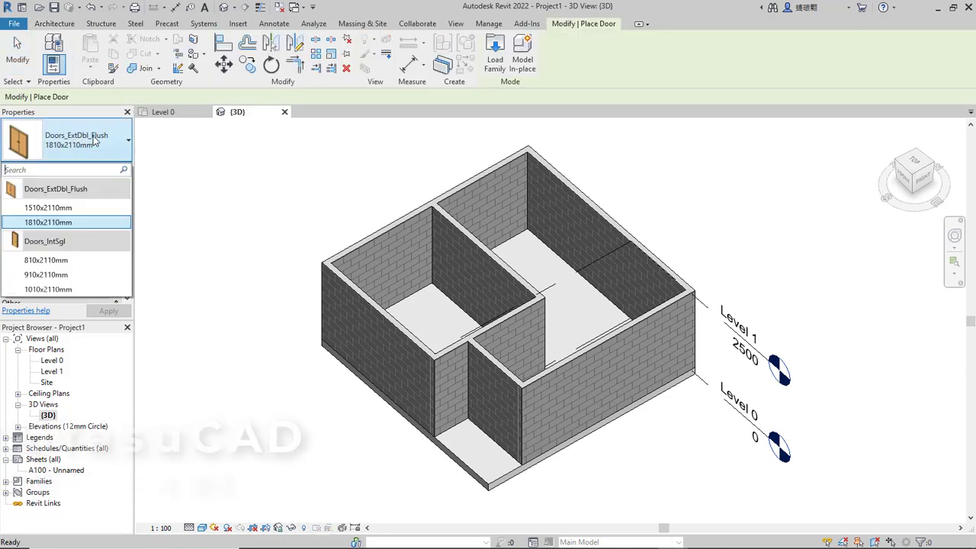
pyautogui.click(54, 289)
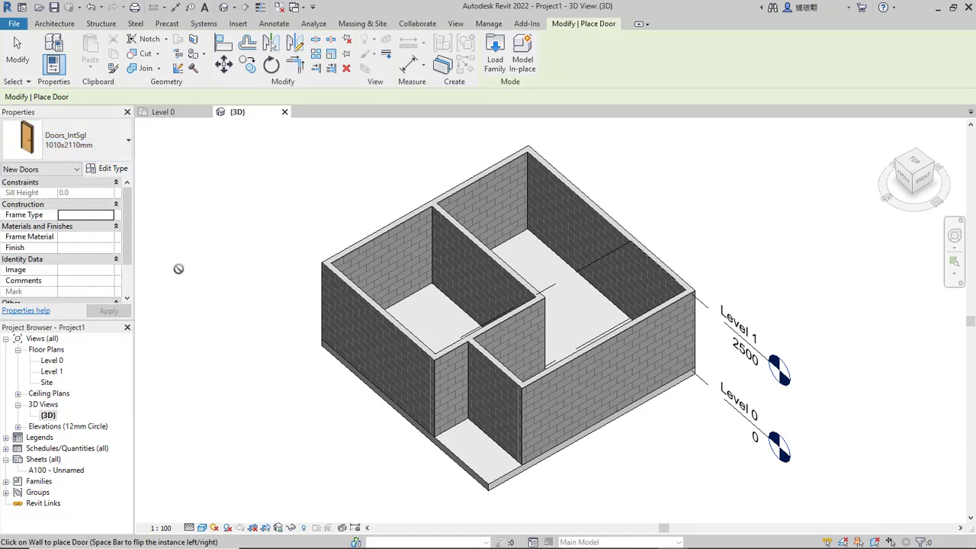
pyautogui.click(493, 434)
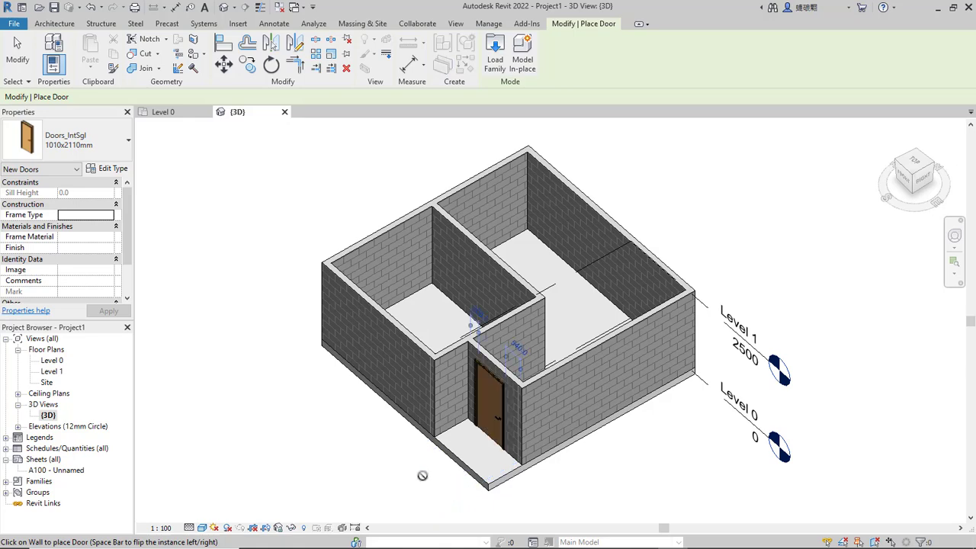
pyautogui.keyDown('shift'); pyautogui.moveTo(713, 450); pyautogui.dragTo(602, 469, button='middle'); pyautogui.keyUp('shift')
pyautogui.click(604, 469)
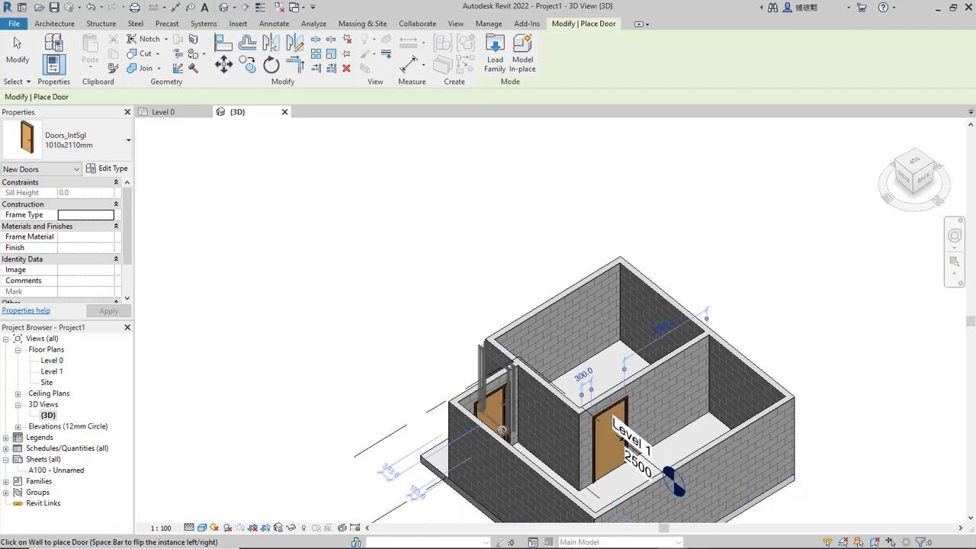
pyautogui.press('Escape')
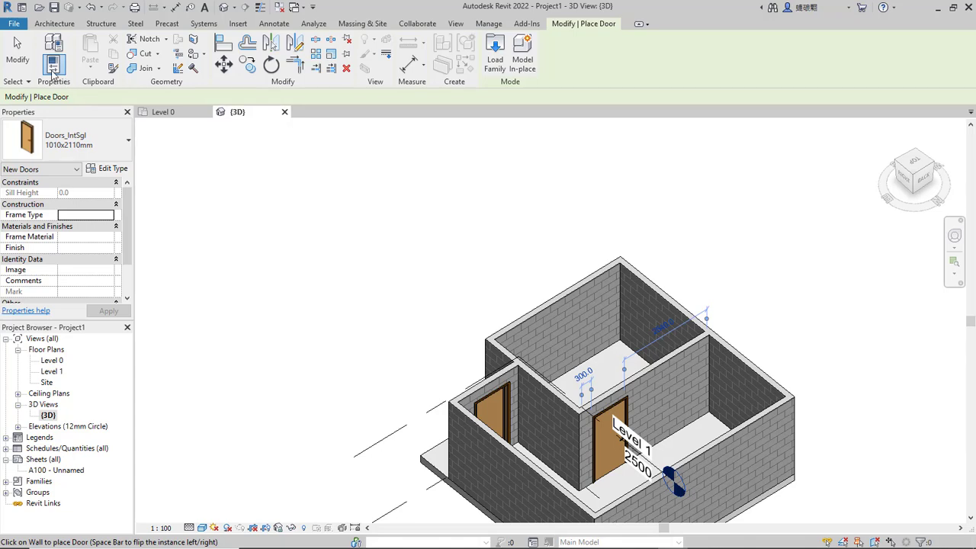
pyautogui.press('Escape')
pyautogui.scroll(3, 615, 456)
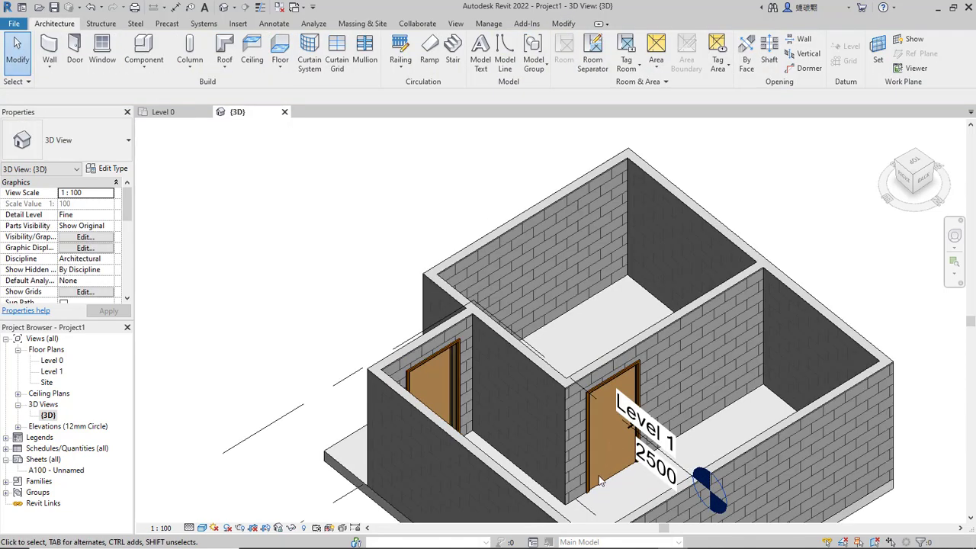
# - Move the back door to 200 from its neighbouring wall corner
pyautogui.click(589, 401)
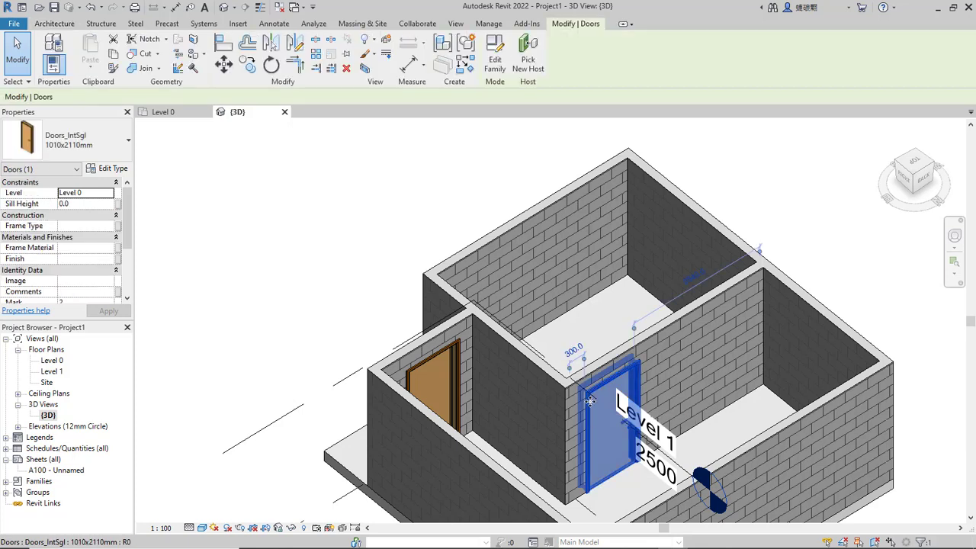
pyautogui.click(575, 353)
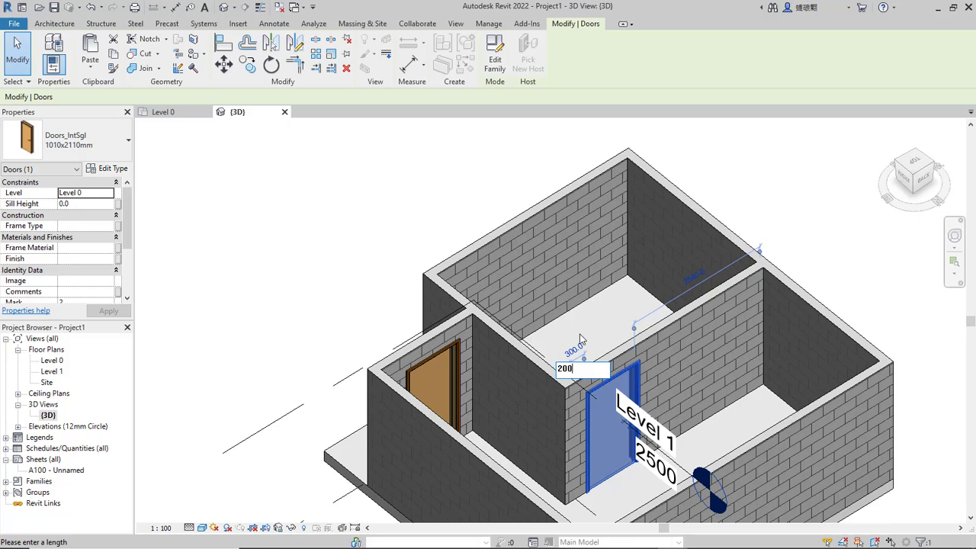
pyautogui.write('200')
pyautogui.press('Return')
pyautogui.moveTo(486, 442); pyautogui.dragTo(559, 375, button='middle')
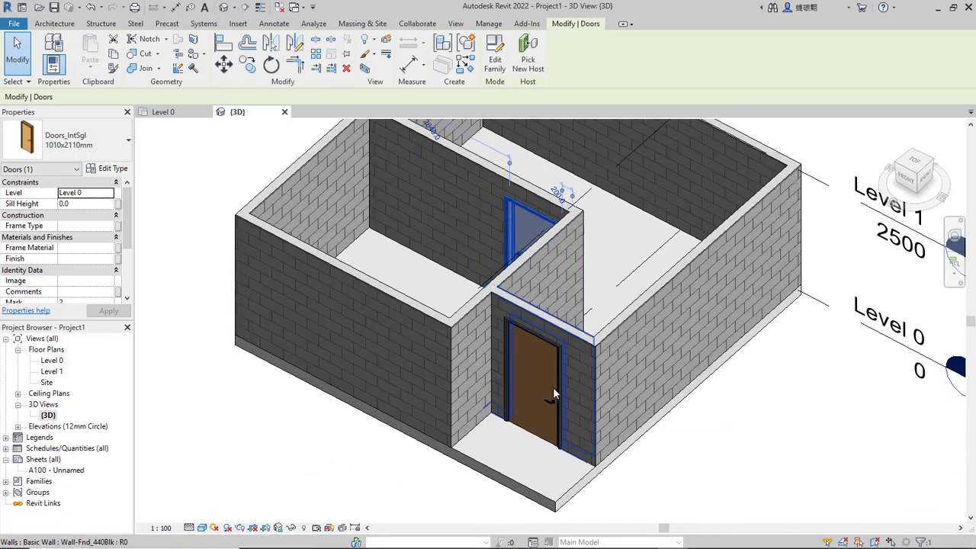
pyautogui.press('Escape')
# - Set the front door's distance from its corner to 200
pyautogui.click(511, 364)
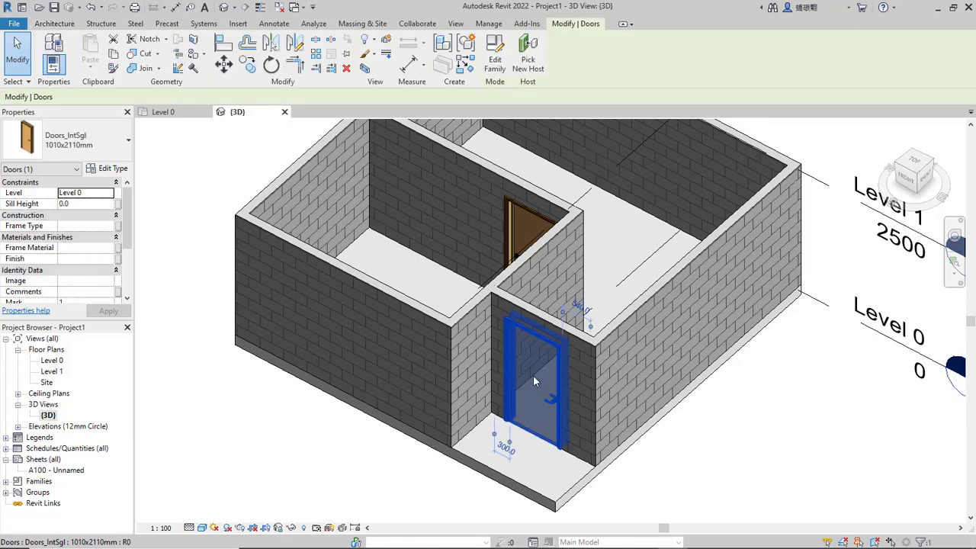
pyautogui.click(503, 450)
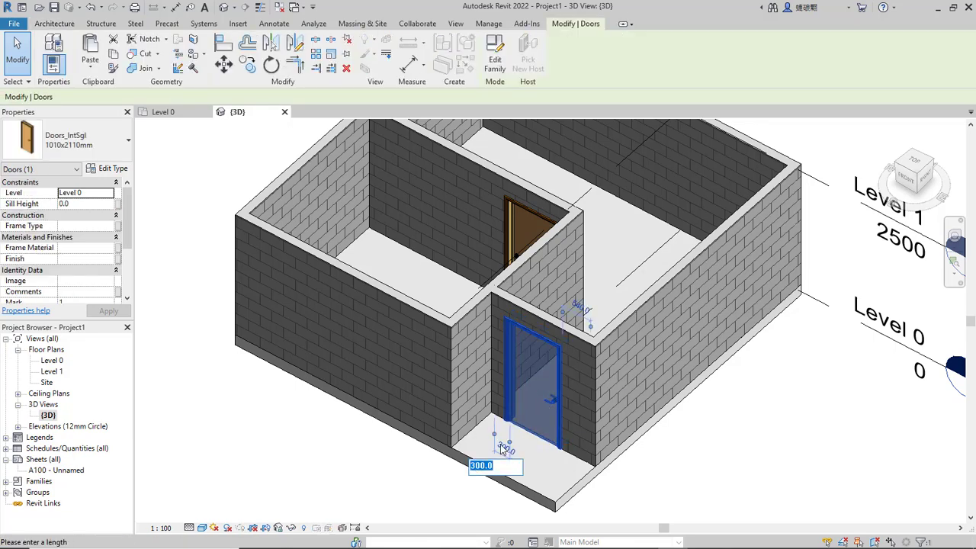
pyautogui.press('Return')
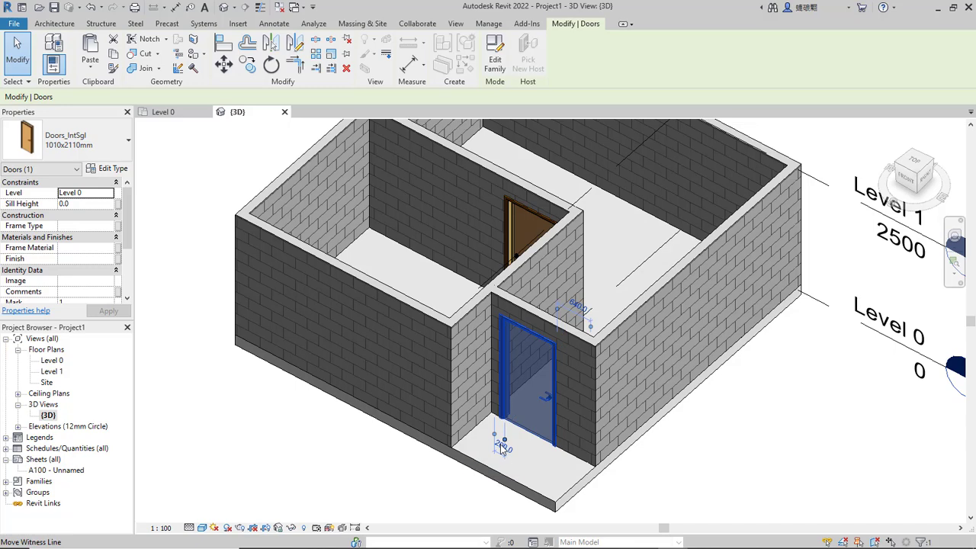
pyautogui.press('Escape')
pyautogui.keyDown('shift'); pyautogui.moveTo(706, 316); pyautogui.dragTo(755, 351, button='middle'); pyautogui.keyUp('shift')
# - Place four 910x1210mm windows: two in the right wall, one each in the front-left and rear-left walls
pyautogui.click(100, 60)
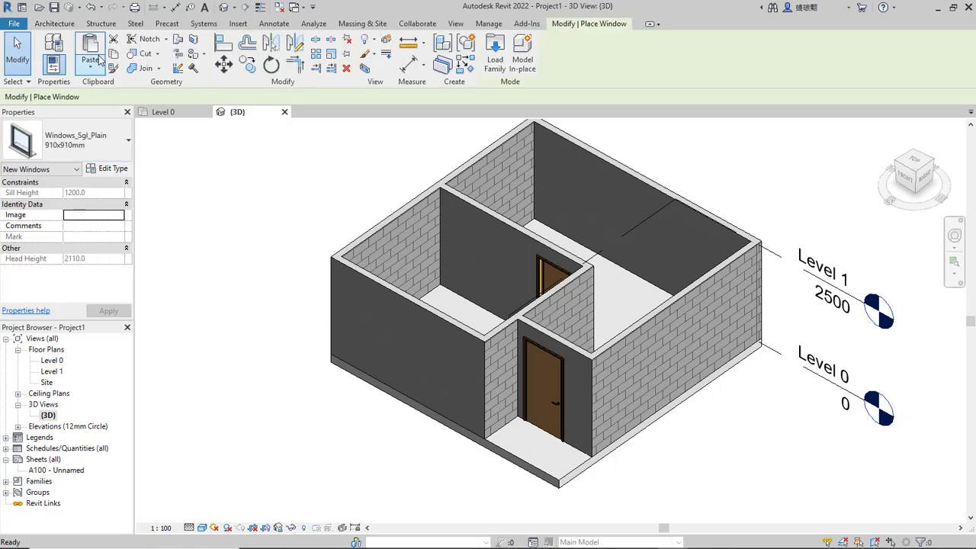
pyautogui.click(55, 143)
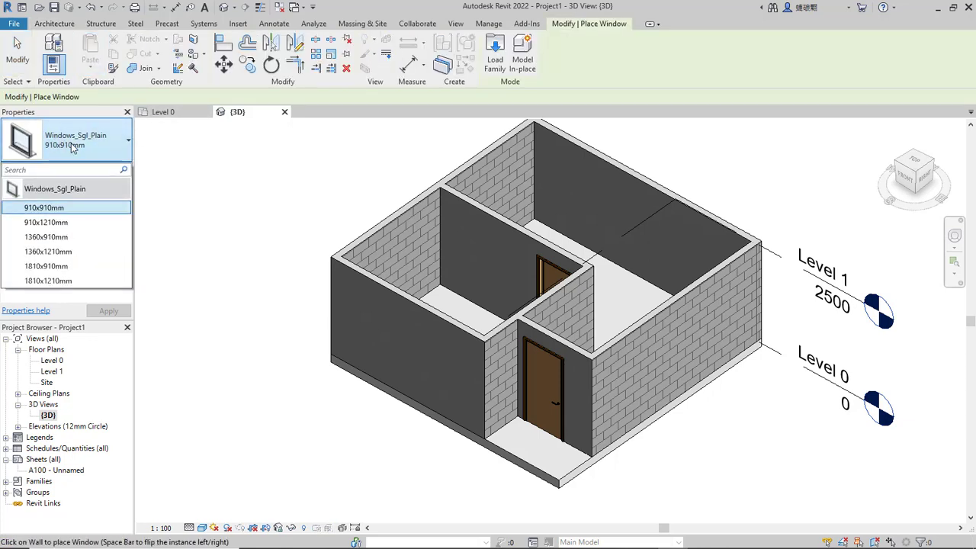
pyautogui.click(64, 223)
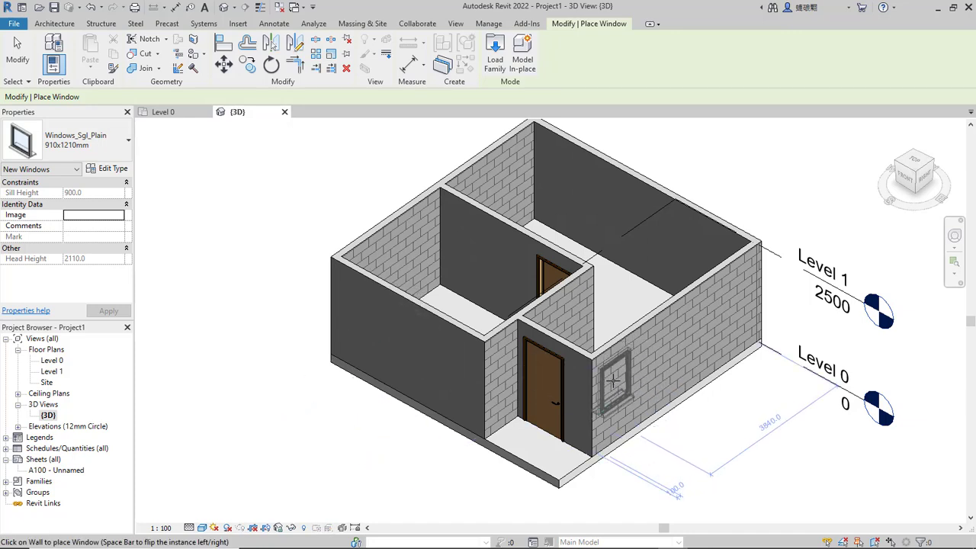
pyautogui.click(615, 381)
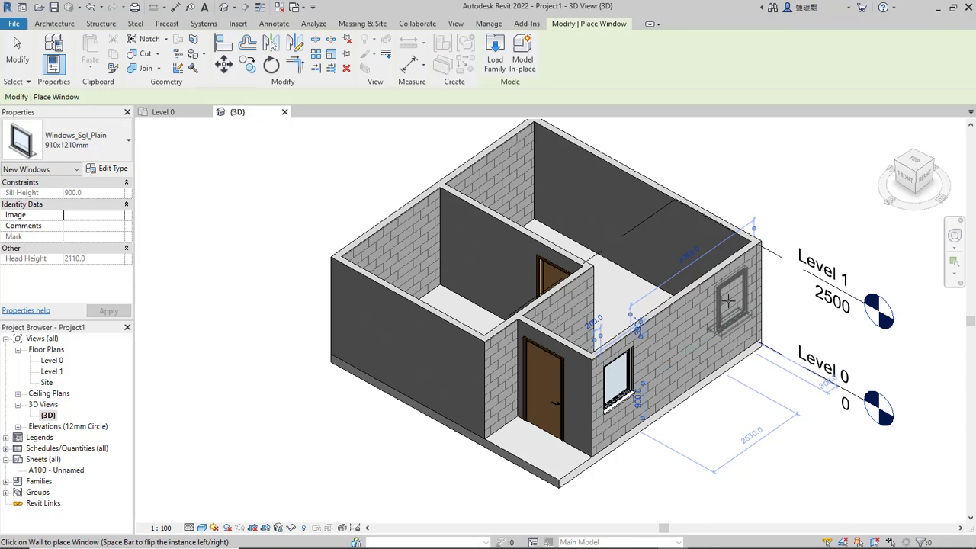
pyautogui.click(729, 300)
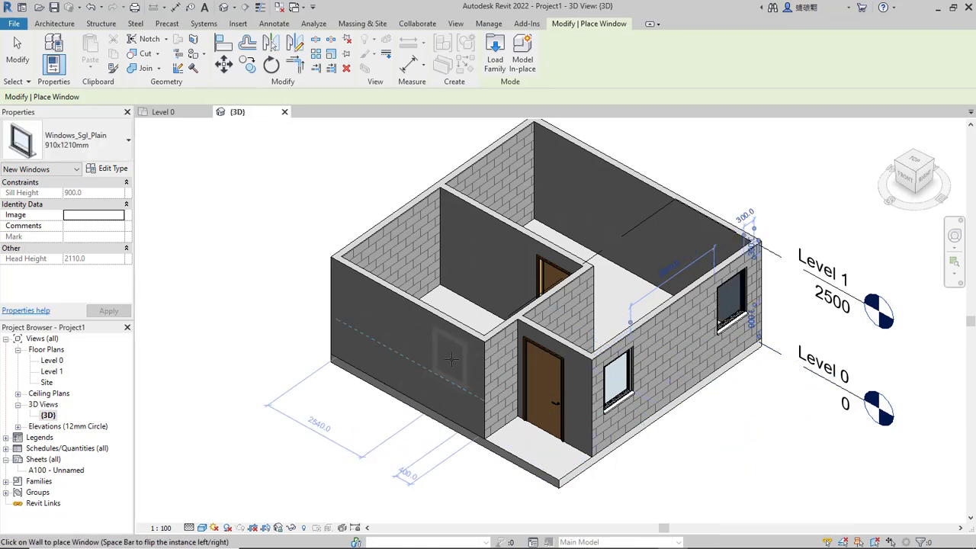
pyautogui.click(450, 358)
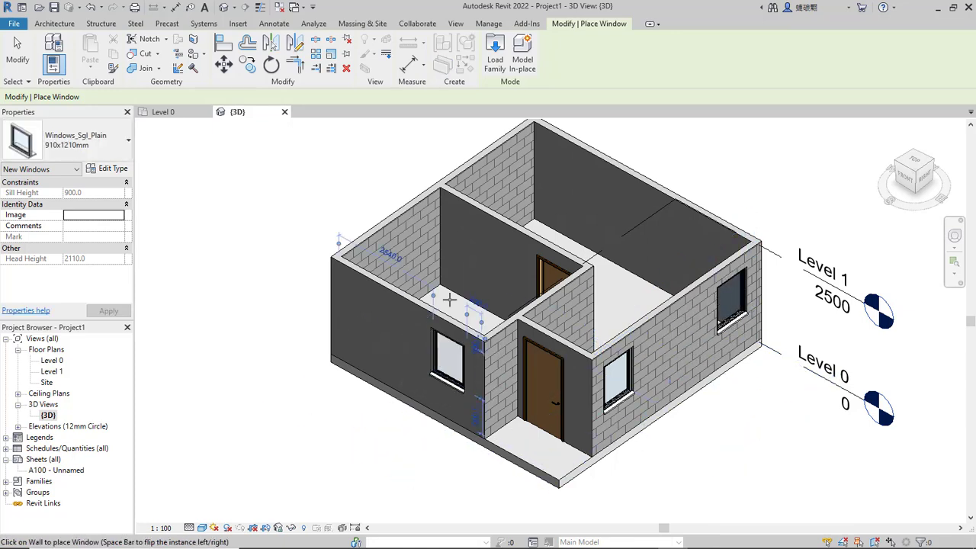
pyautogui.click(411, 242)
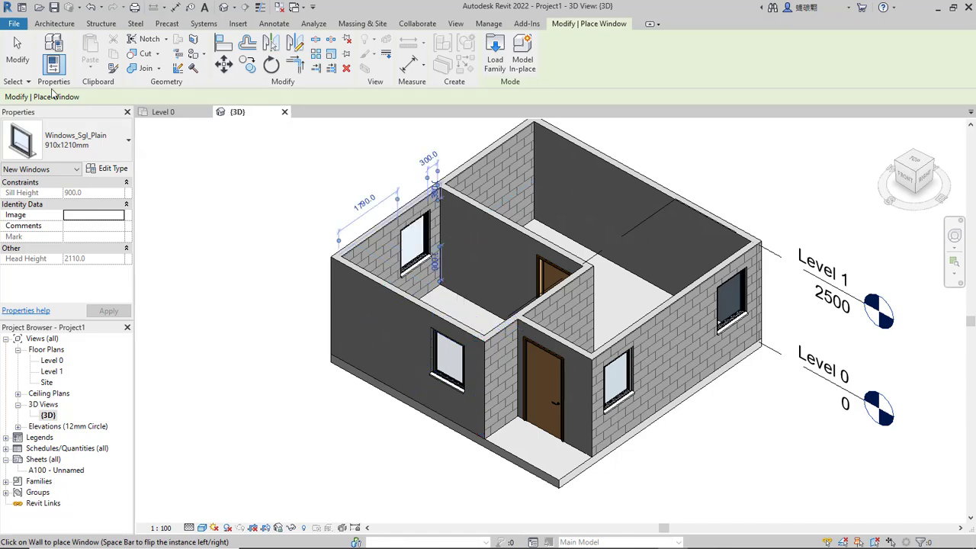
pyautogui.click(16, 54)
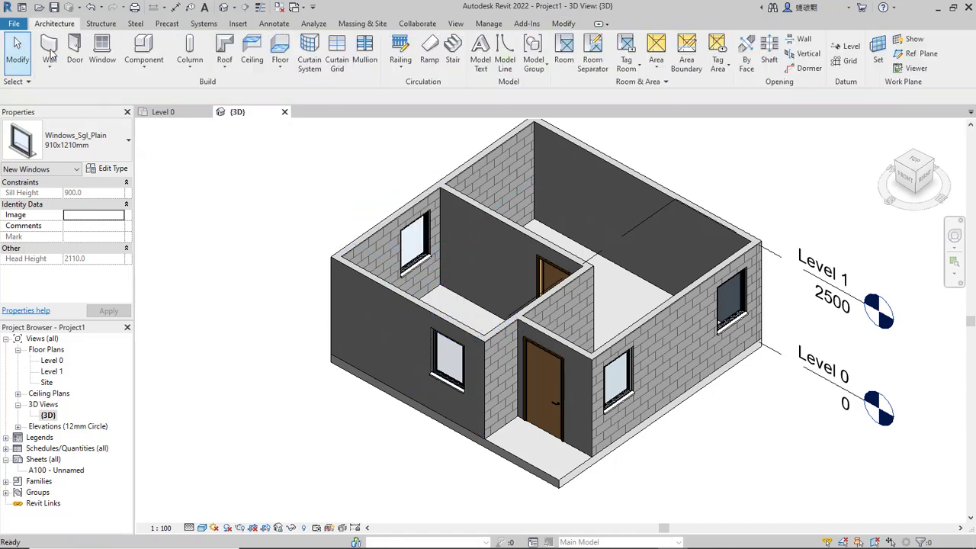
# - Set the rear-left and front-left windows 200 from their wall corners
pyautogui.click(411, 256)
pyautogui.click(430, 166)
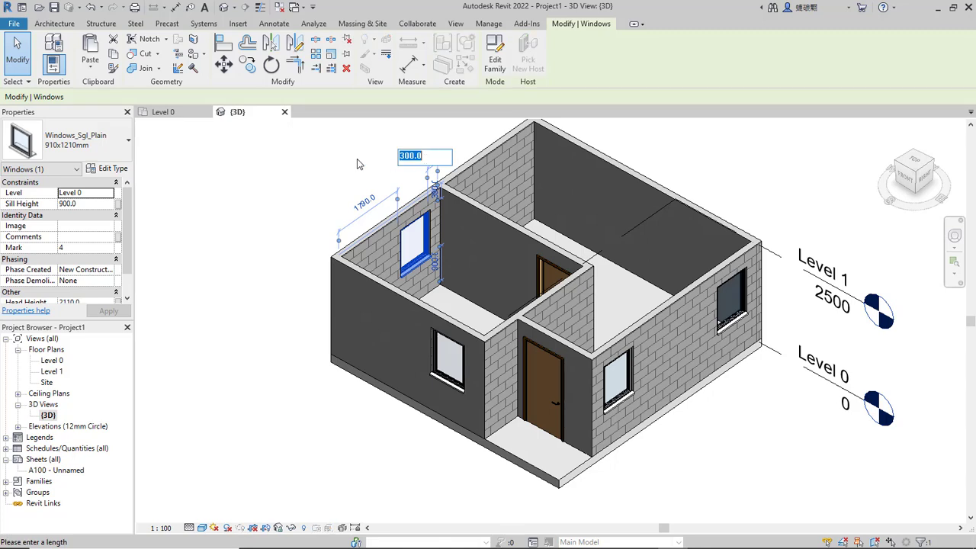
pyautogui.write('200')
pyautogui.press('Return')
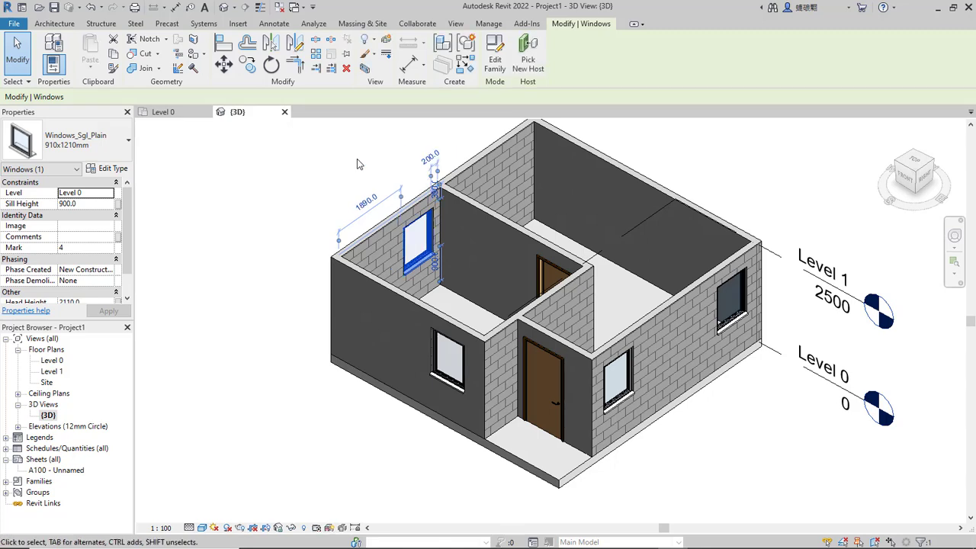
pyautogui.click(456, 387)
pyautogui.click(475, 305)
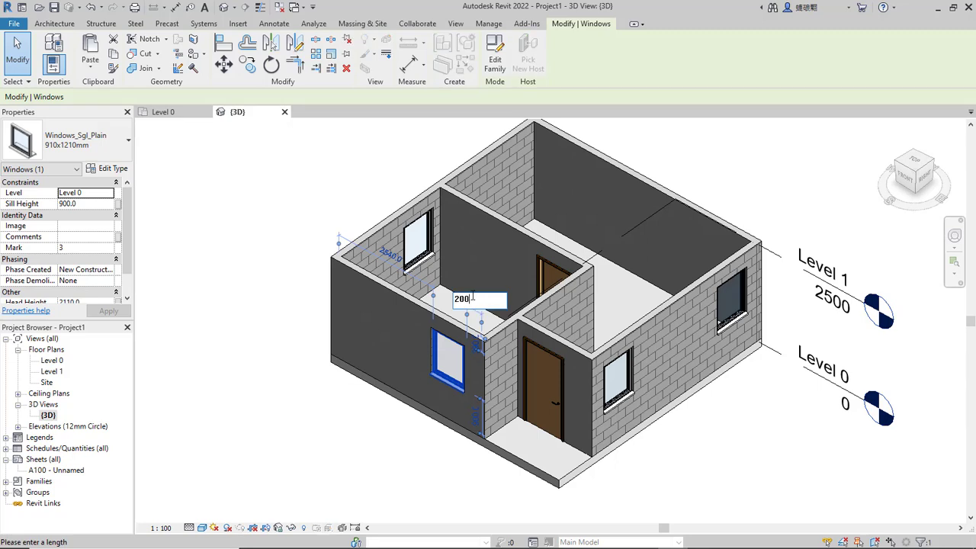
pyautogui.press('Return')
# - Set the rear right-wall window 200 from its corner
pyautogui.click(618, 377)
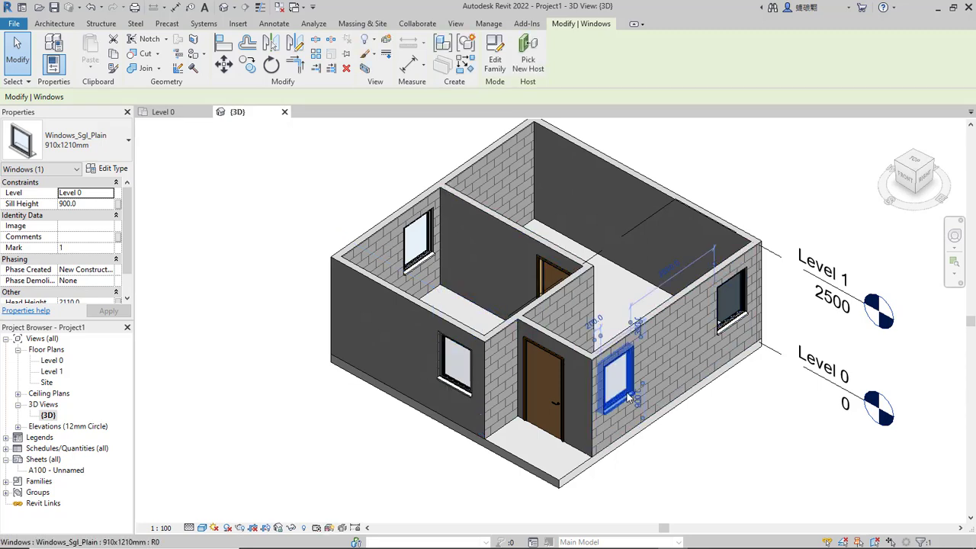
pyautogui.click(730, 326)
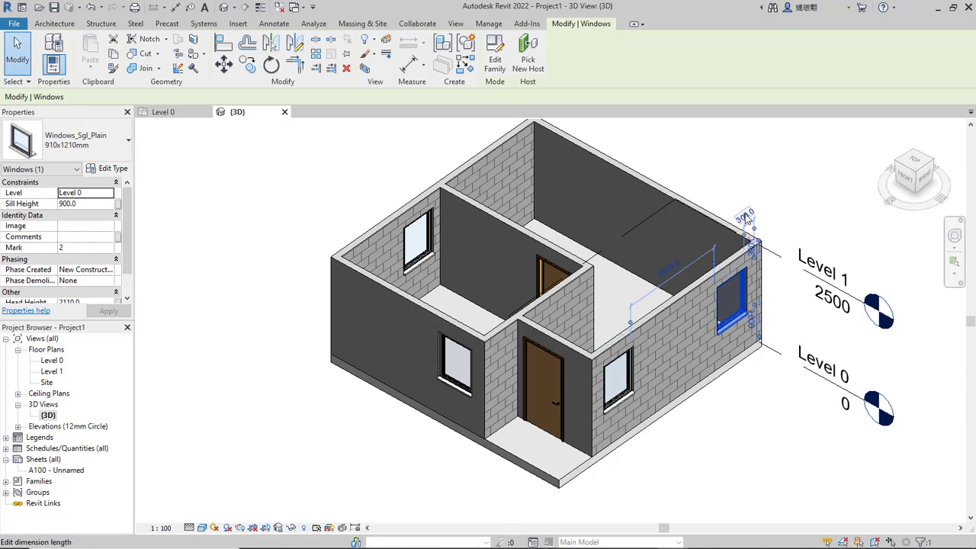
pyautogui.click(765, 214)
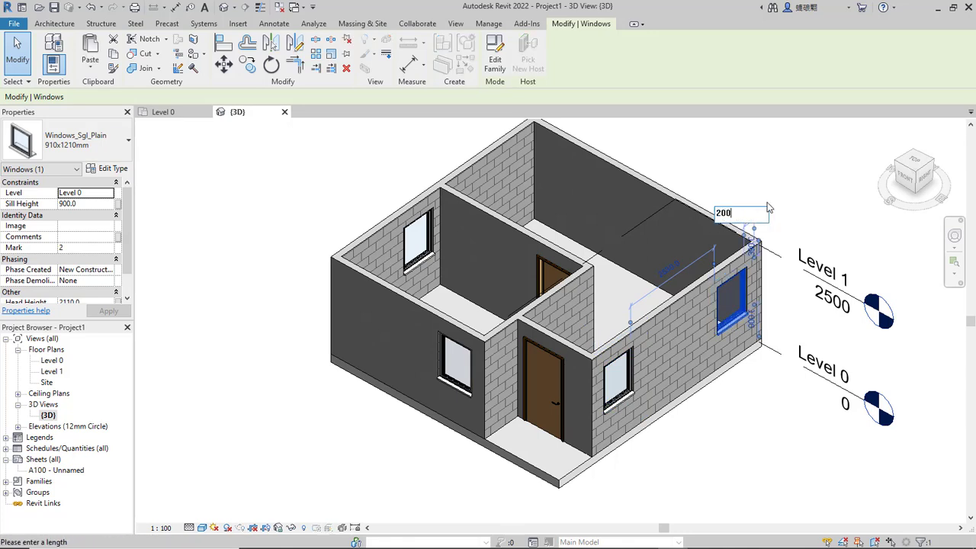
pyautogui.press('Return')
pyautogui.keyDown('shift'); pyautogui.moveTo(720, 425); pyautogui.dragTo(725, 404, button='middle'); pyautogui.keyUp('shift')
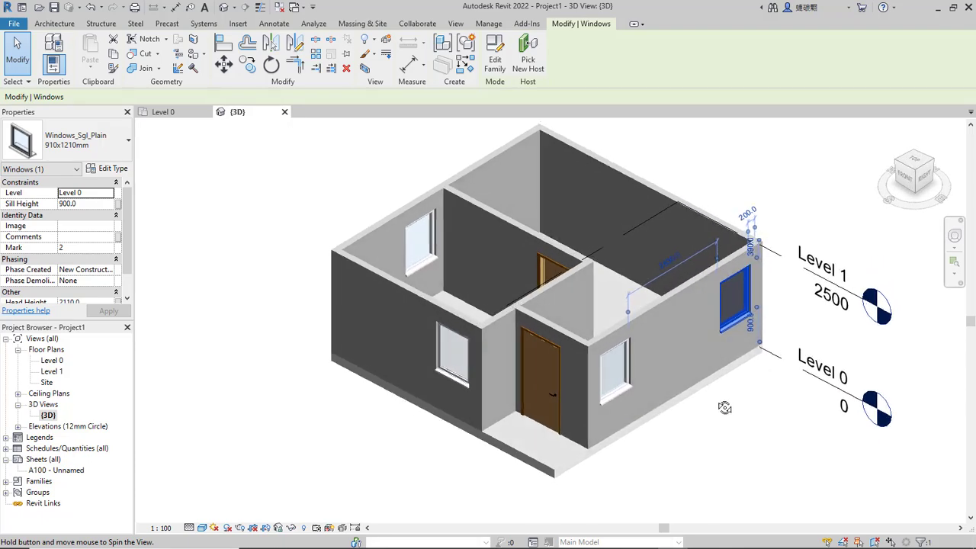
pyautogui.moveTo(776, 197); pyautogui.dragTo(761, 246, button='middle')
pyautogui.click(62, 25)
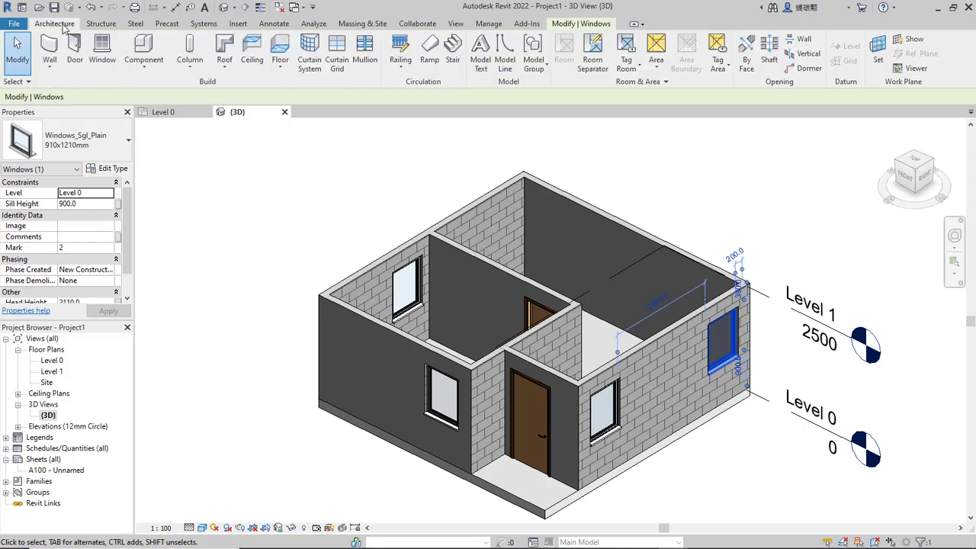
# - Start a footprint roof on Level 1 with a 300 overhang, picking the four exterior walls as edges
pyautogui.click(223, 50)
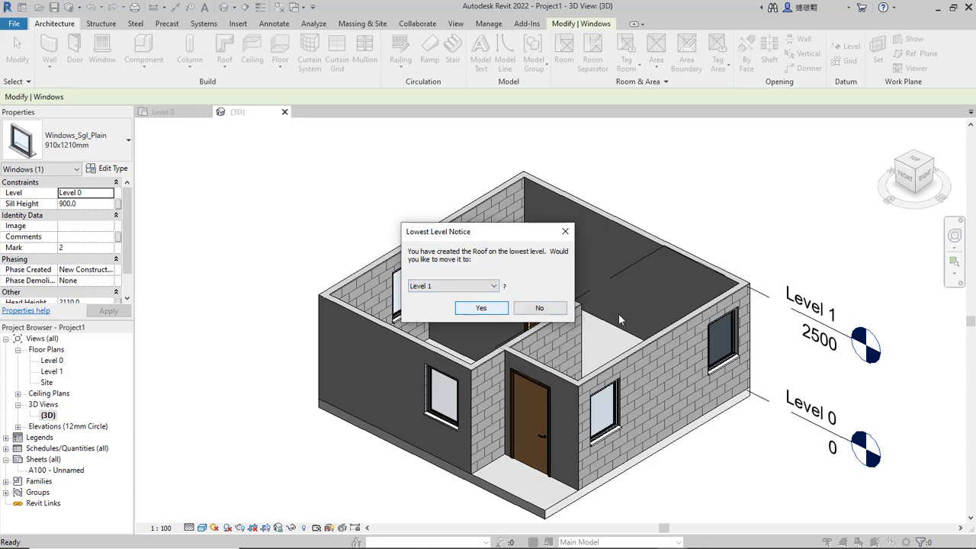
pyautogui.click(479, 308)
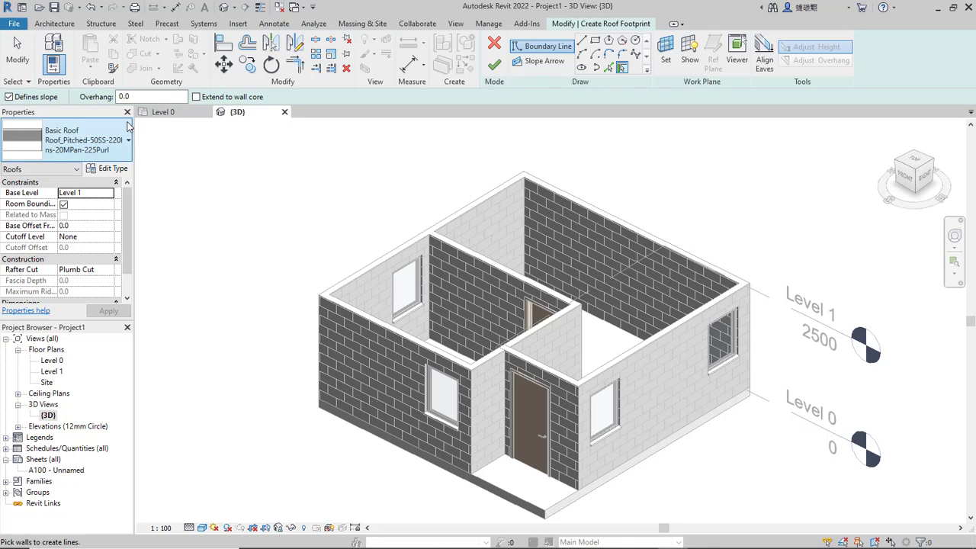
pyautogui.moveTo(156, 97); pyautogui.dragTo(105, 97)
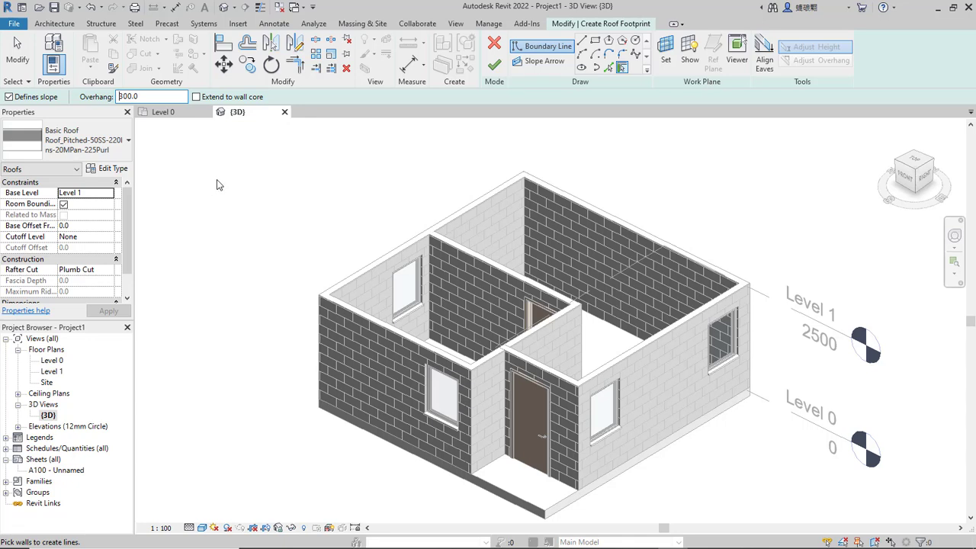
pyautogui.click(408, 243)
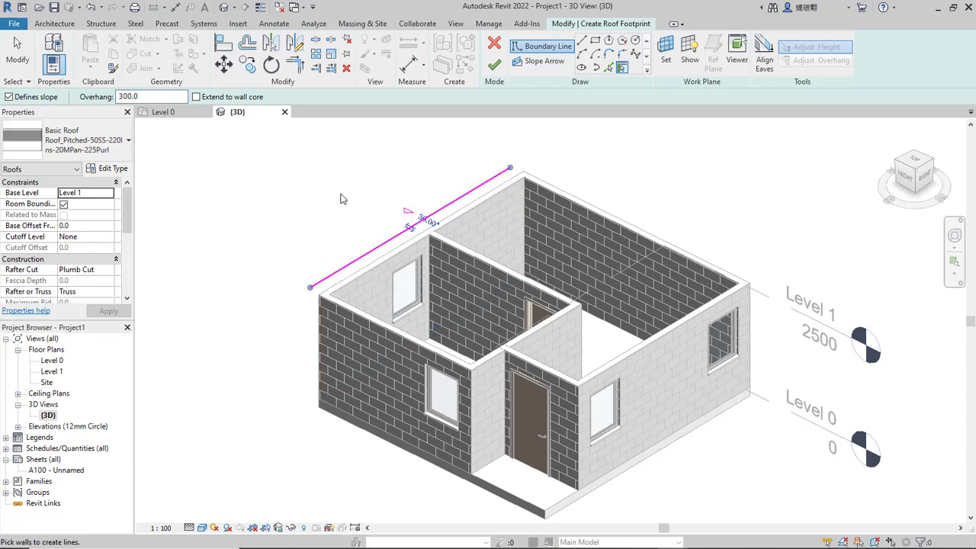
pyautogui.click(615, 212)
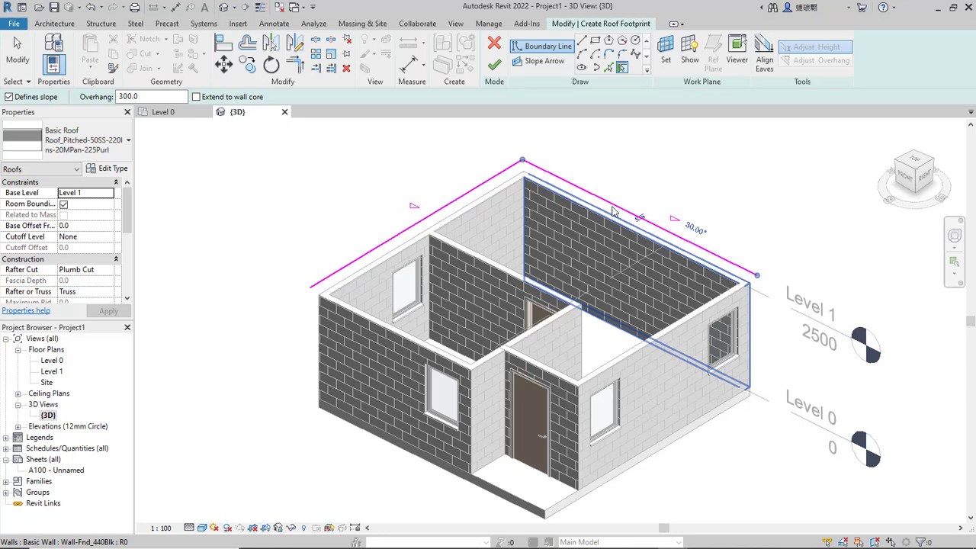
pyautogui.click(744, 295)
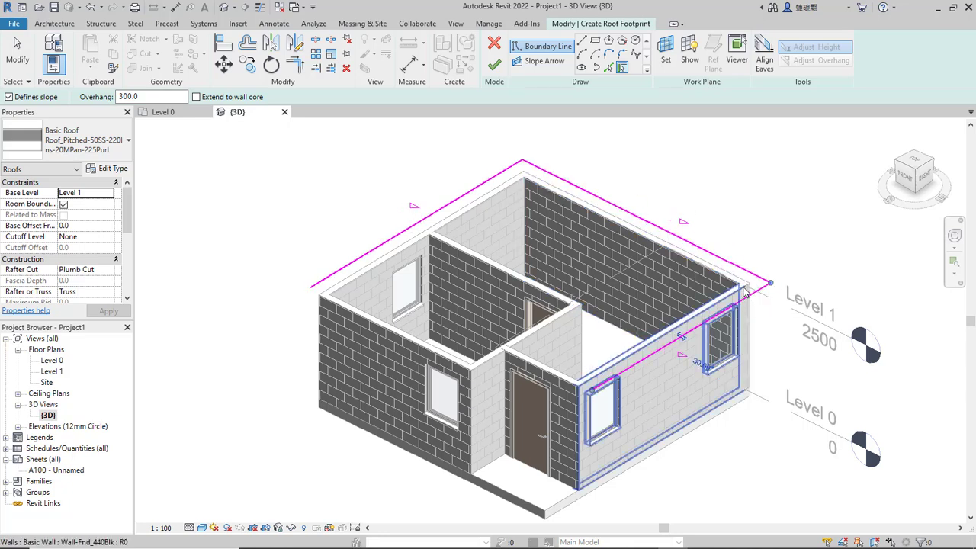
pyautogui.click(403, 342)
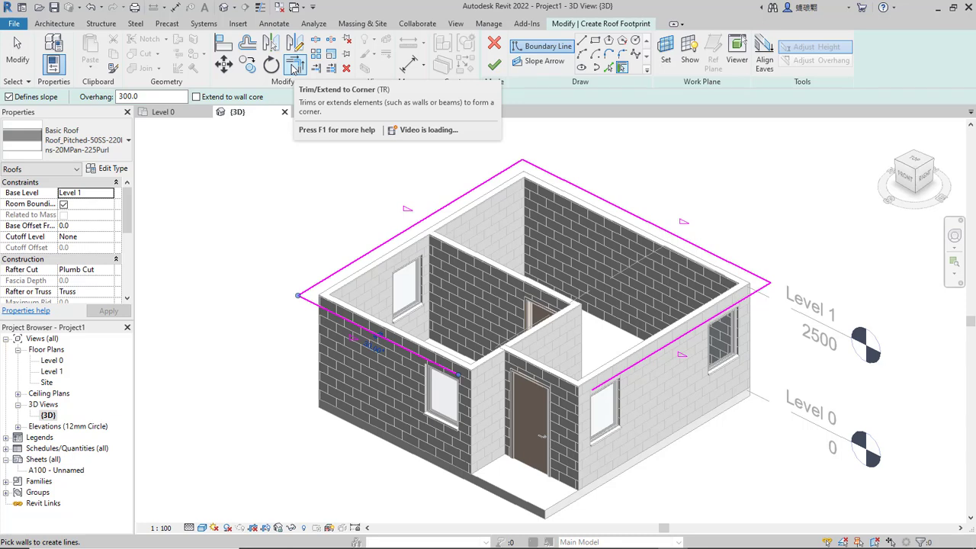
# - Join the two front footprint lines into a corner and finish the hip roof
pyautogui.click(295, 67)
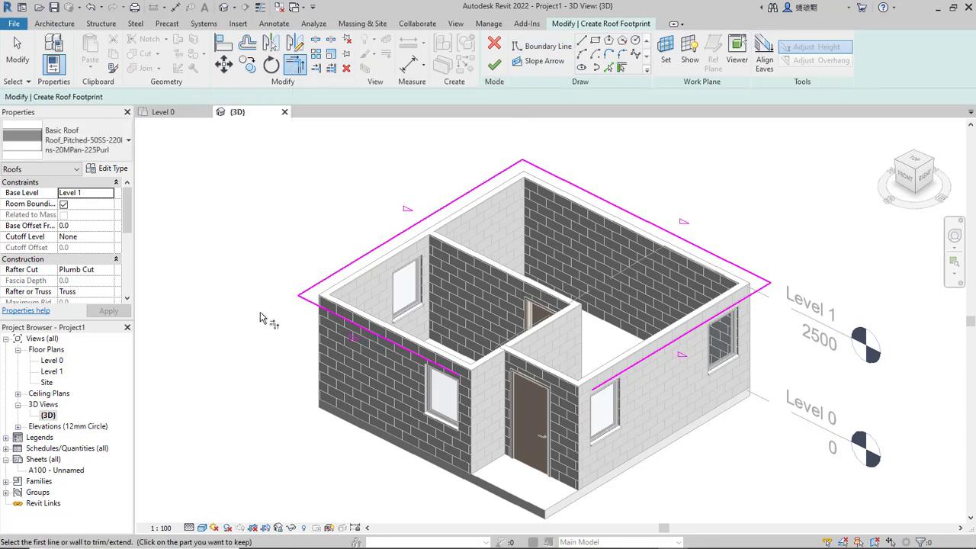
pyautogui.click(440, 373)
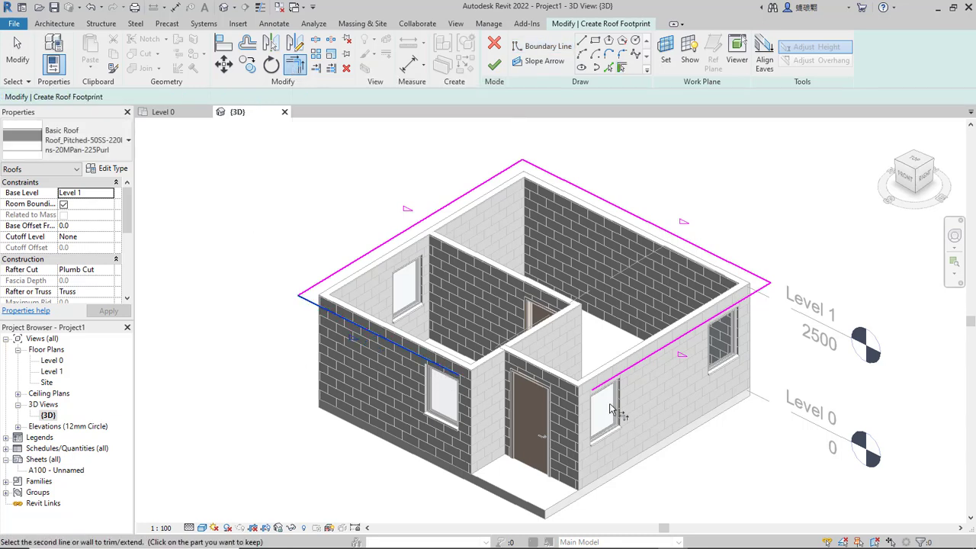
pyautogui.click(614, 385)
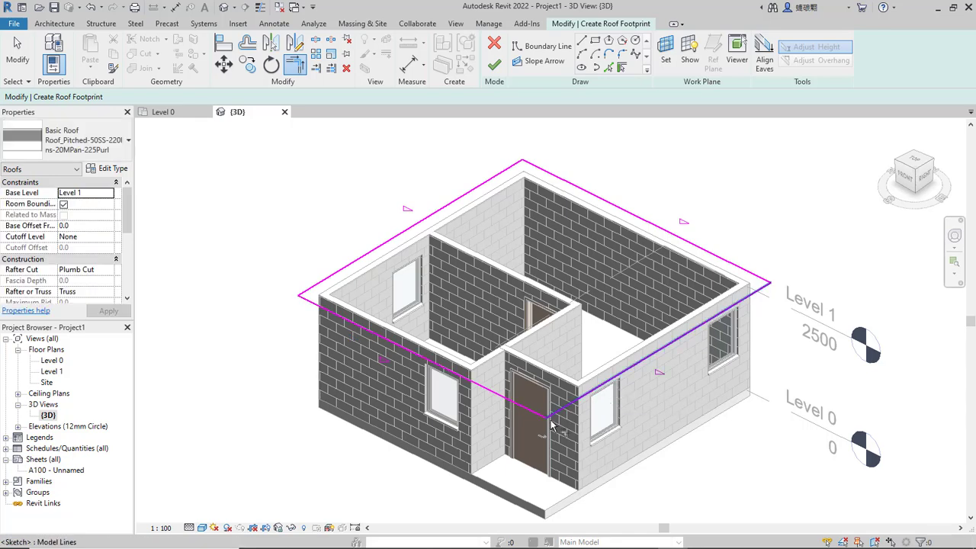
pyautogui.click(494, 66)
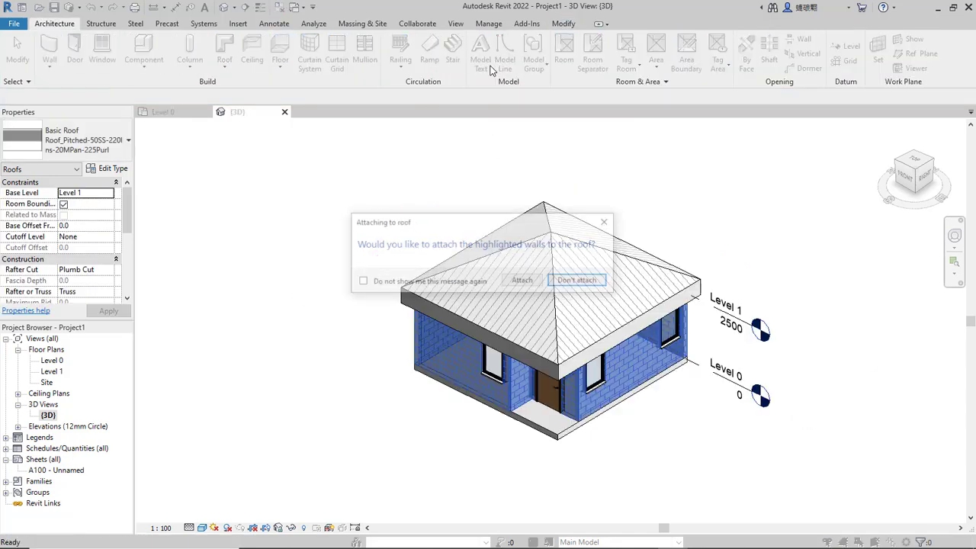
# - Attach the walls to the new hip roof
pyautogui.click(523, 281)
pyautogui.scroll(2, 577, 313)
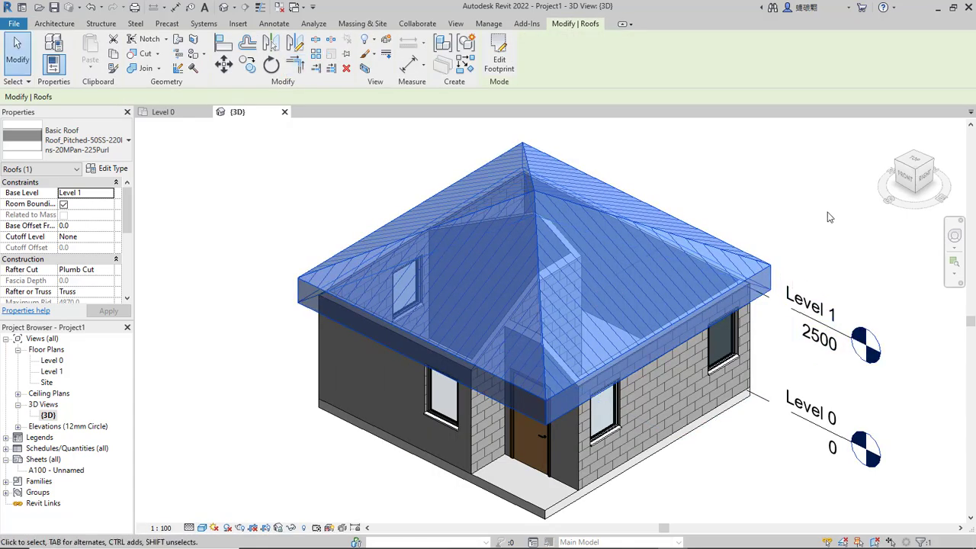
pyautogui.click(802, 229)
pyautogui.moveTo(632, 301)
pyautogui.keyDown('shift'); pyautogui.mouseDown(button='middle')
pyautogui.moveTo(625, 191)
pyautogui.moveTo(630, 297)
pyautogui.moveTo(660, 183)
pyautogui.mouseUp(button='middle'); pyautogui.keyUp('shift')
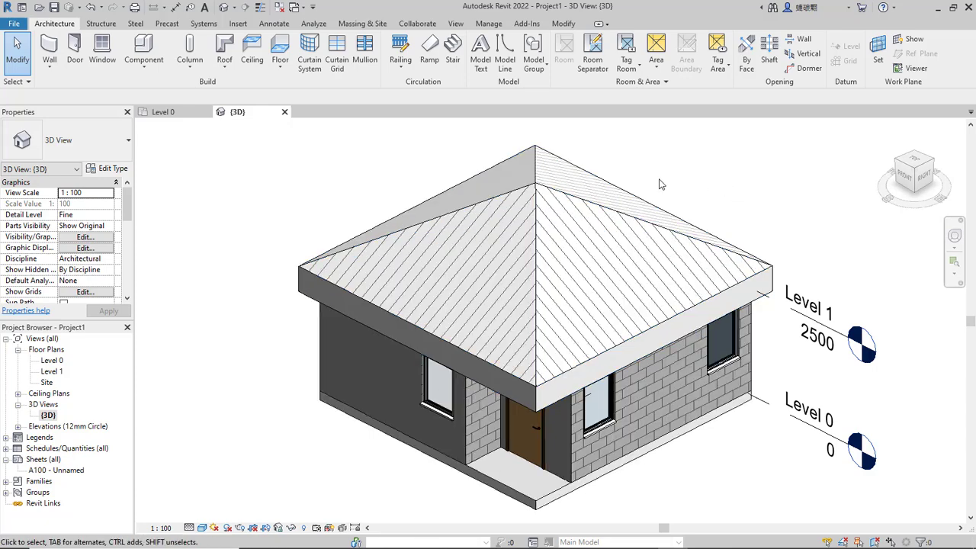
# - Change the roof type to Roof_Pitched_38Tile-25Bat-0Felt-25bat-100Ins-150Truss-12PBd
pyautogui.click(557, 195)
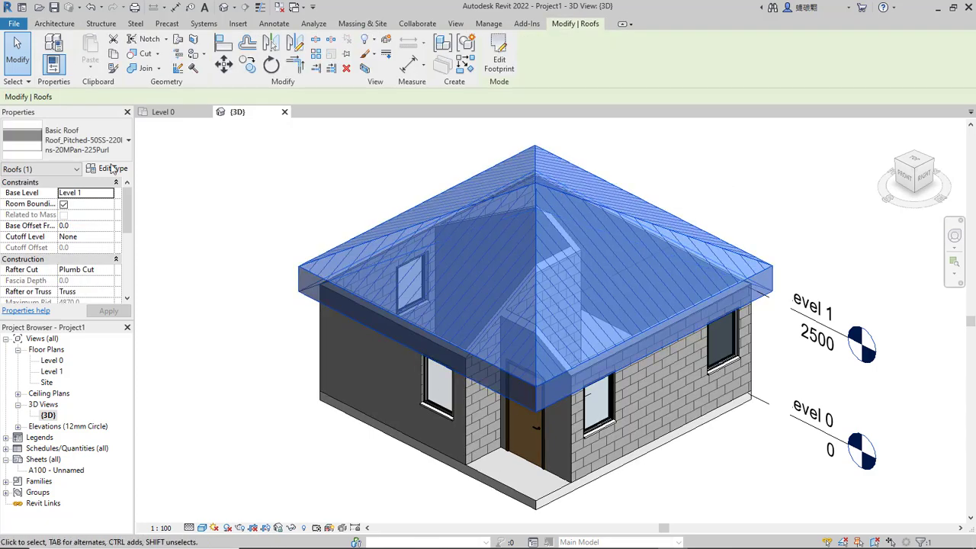
pyautogui.click(88, 147)
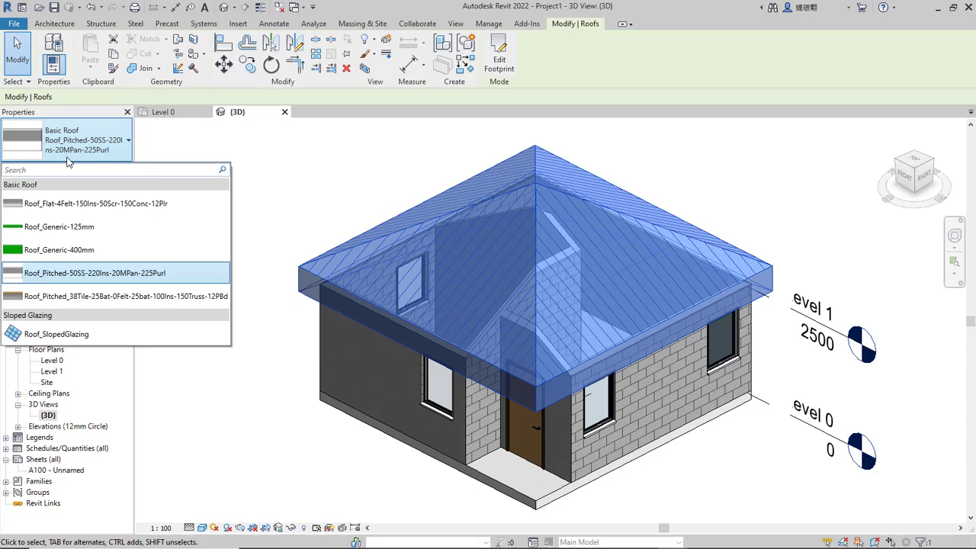
pyautogui.click(90, 296)
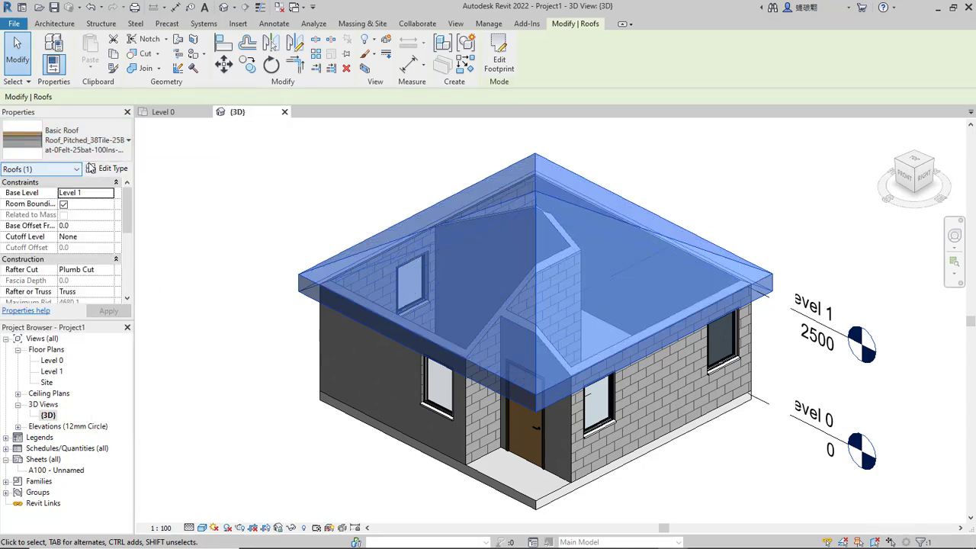
pyautogui.click(107, 169)
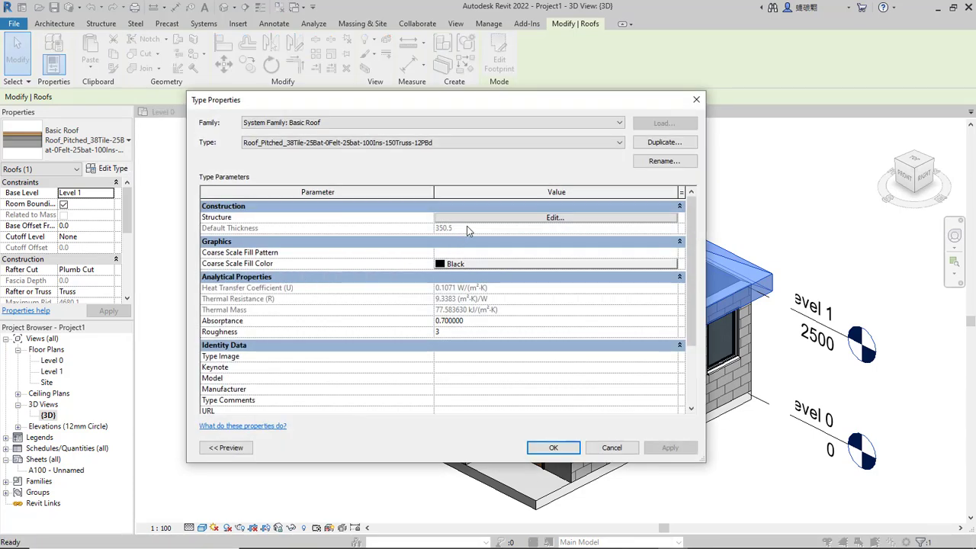
# - Thin the roof type's insulation and truss layers to 20 mm, giving a 140.5 roof
pyautogui.click(492, 219)
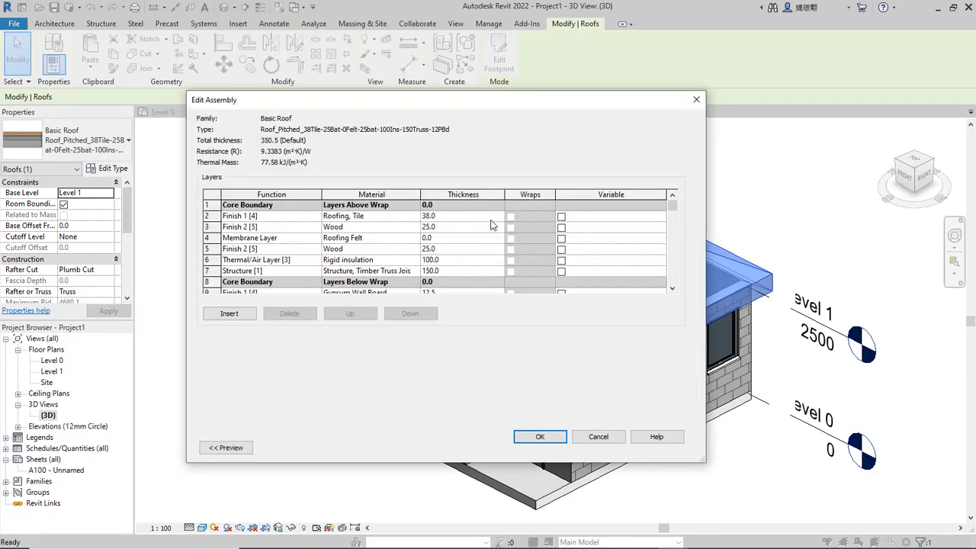
pyautogui.click(431, 260)
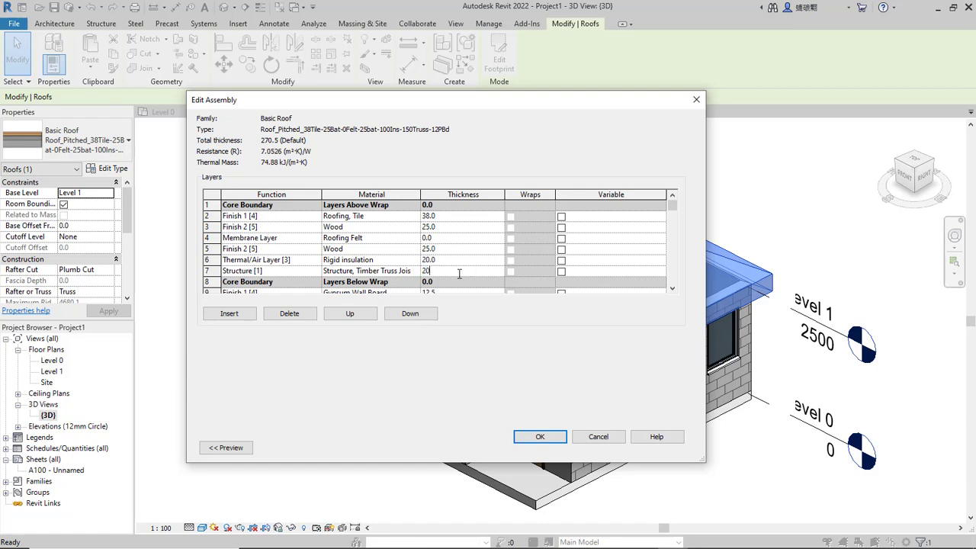
pyautogui.click(539, 436)
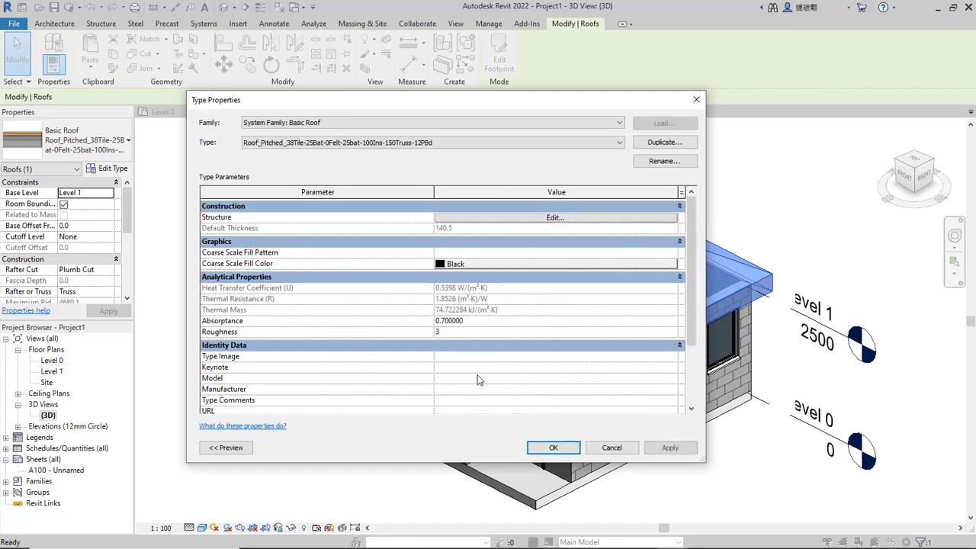
pyautogui.click(553, 448)
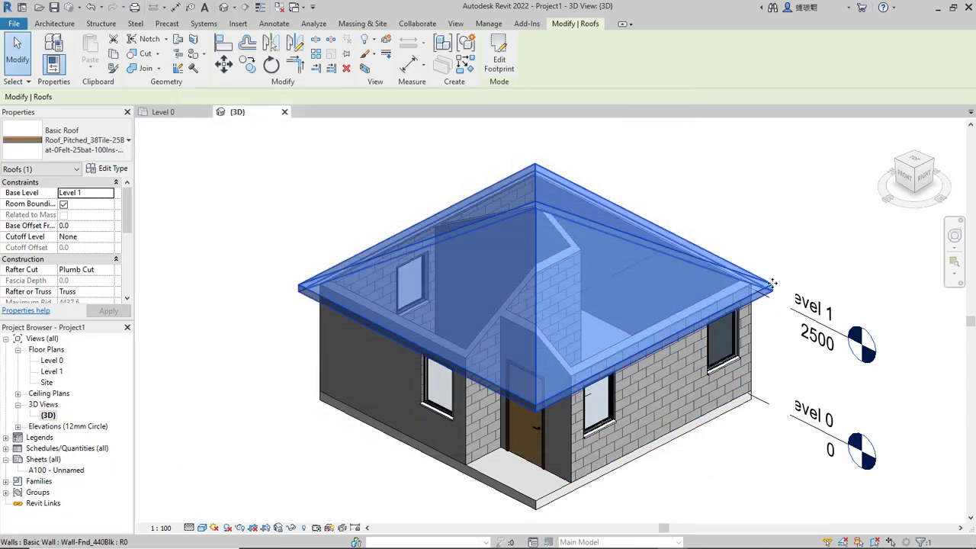
pyautogui.click(830, 249)
pyautogui.keyDown('shift'); pyautogui.moveTo(736, 383); pyautogui.dragTo(653, 341, button='middle'); pyautogui.keyUp('shift')
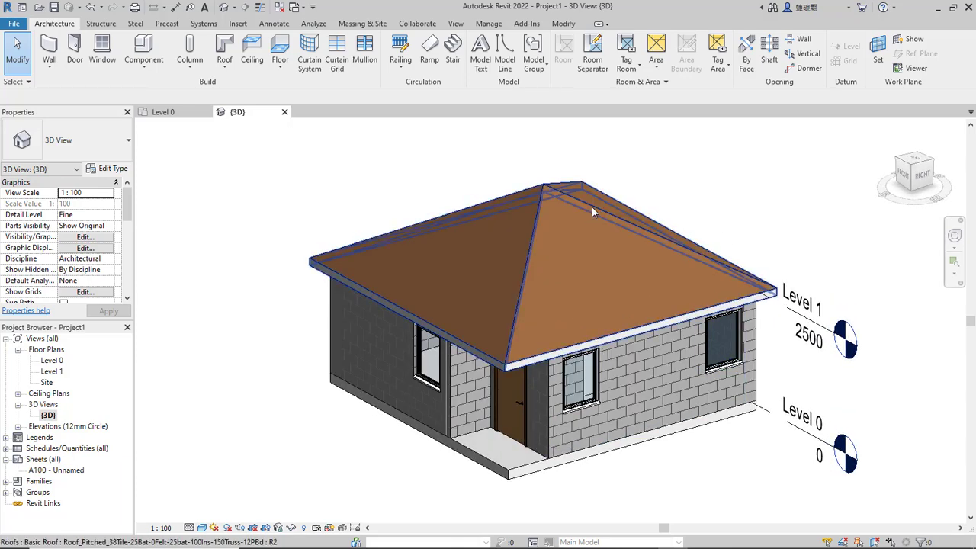
# - Uncheck Defines Slope on two opposite roof footprint edges so the roof becomes a gable
pyautogui.doubleClick(534, 218)
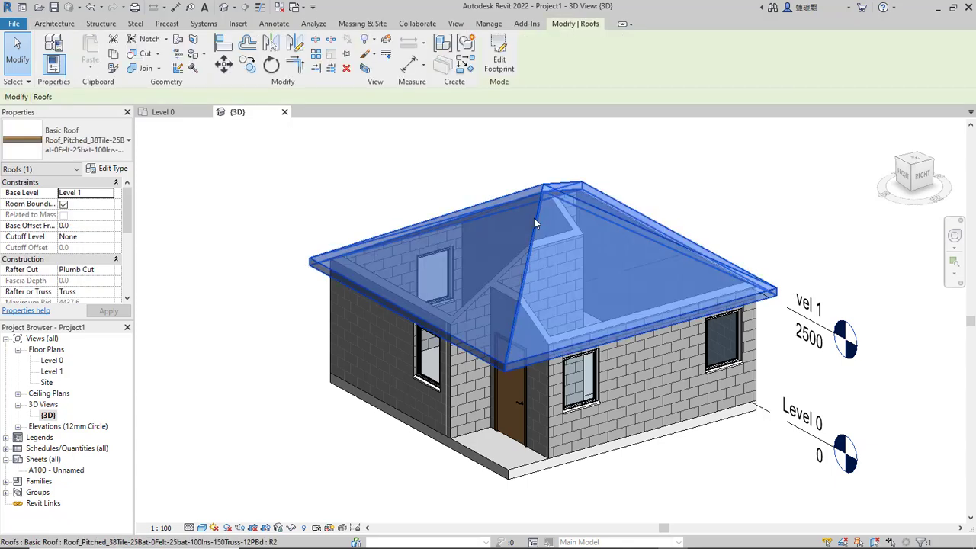
pyautogui.keyDown('shift'); pyautogui.moveTo(757, 165); pyautogui.dragTo(717, 307, button='middle'); pyautogui.keyUp('shift')
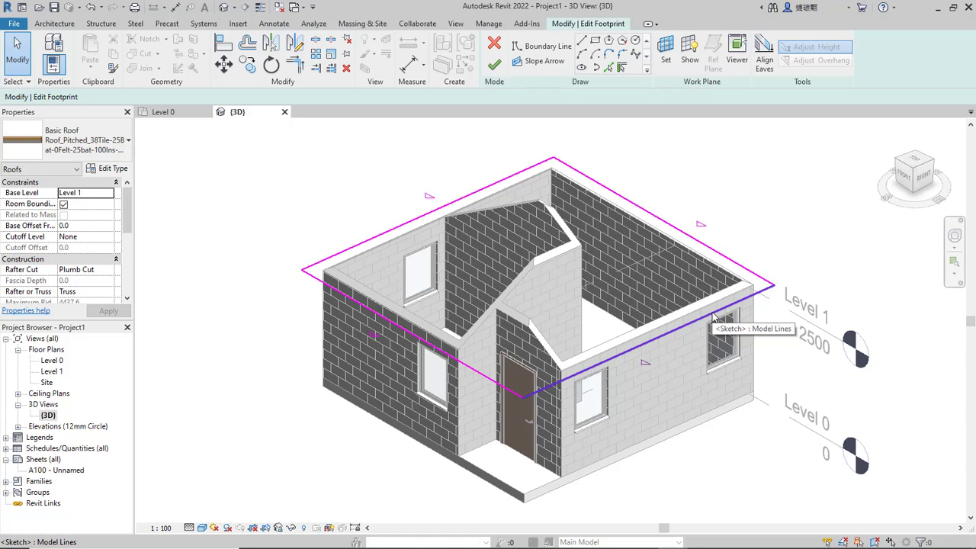
pyautogui.click(713, 316)
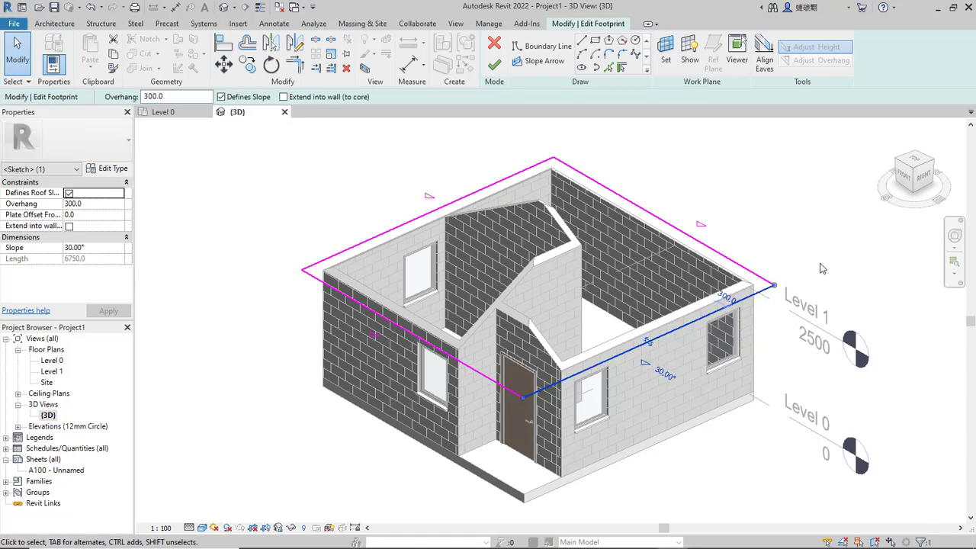
pyautogui.keyDown('ctrl'); pyautogui.click(457, 201); pyautogui.keyUp('ctrl')
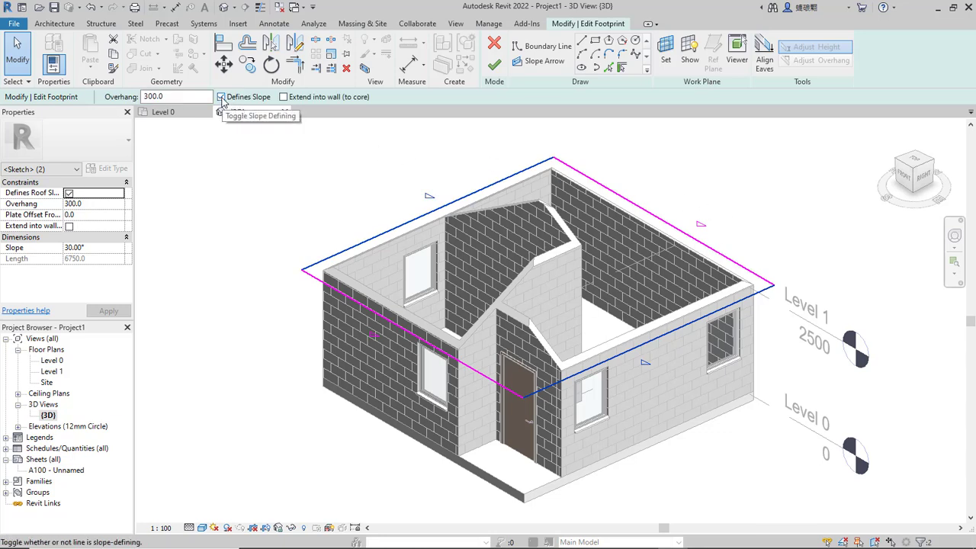
pyautogui.click(221, 99)
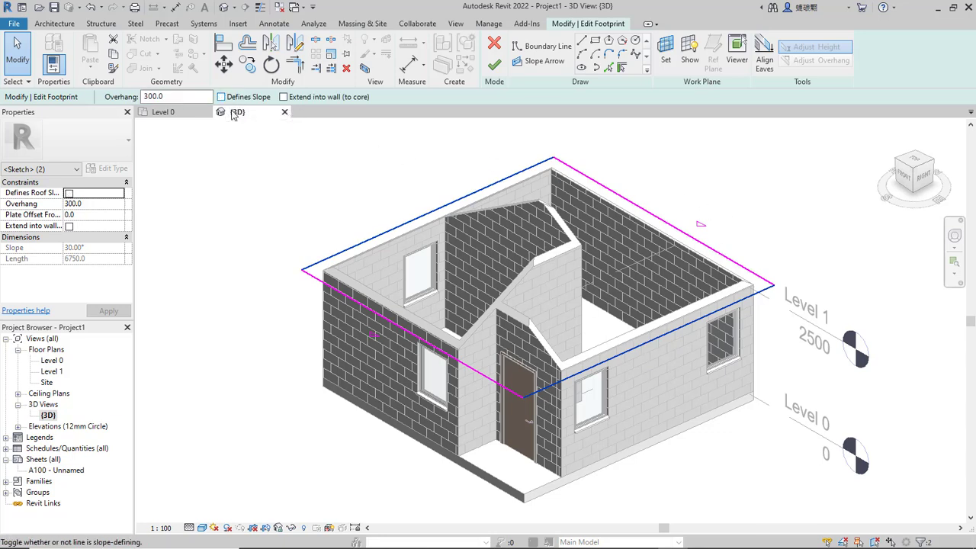
pyautogui.click(497, 69)
pyautogui.click(789, 224)
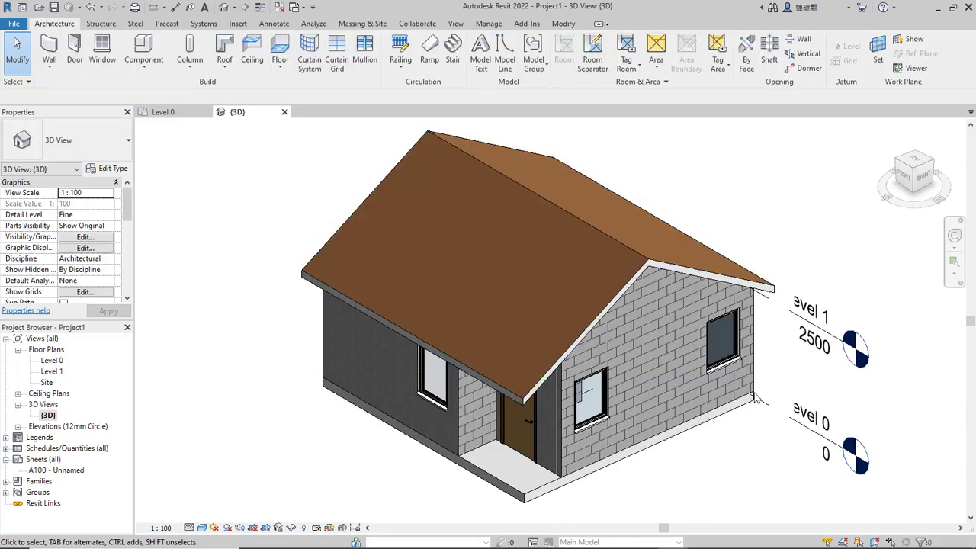
pyautogui.keyDown('shift'); pyautogui.moveTo(730, 425); pyautogui.dragTo(721, 330, button='middle'); pyautogui.keyUp('shift')
# - Place a perspective camera in front of the house aimed at its front corner, creating 3D View 1
pyautogui.scroll(-3, 732, 381)
pyautogui.scroll(-2, 710, 327)
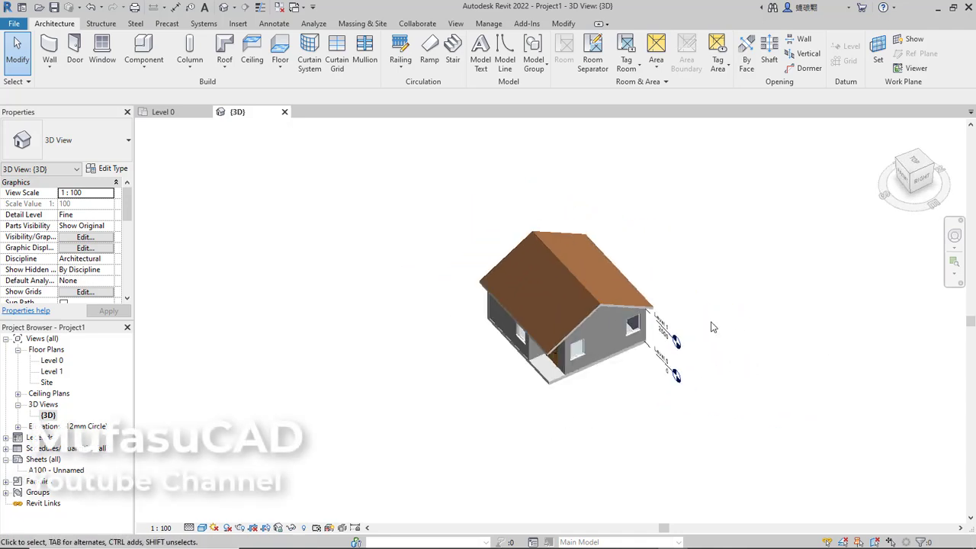
pyautogui.scroll(1, 713, 327)
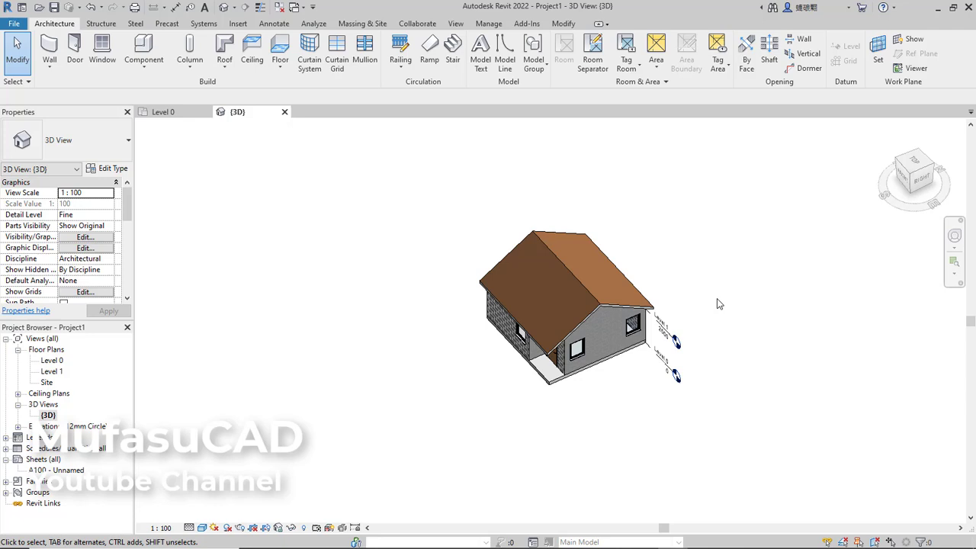
pyautogui.click(462, 24)
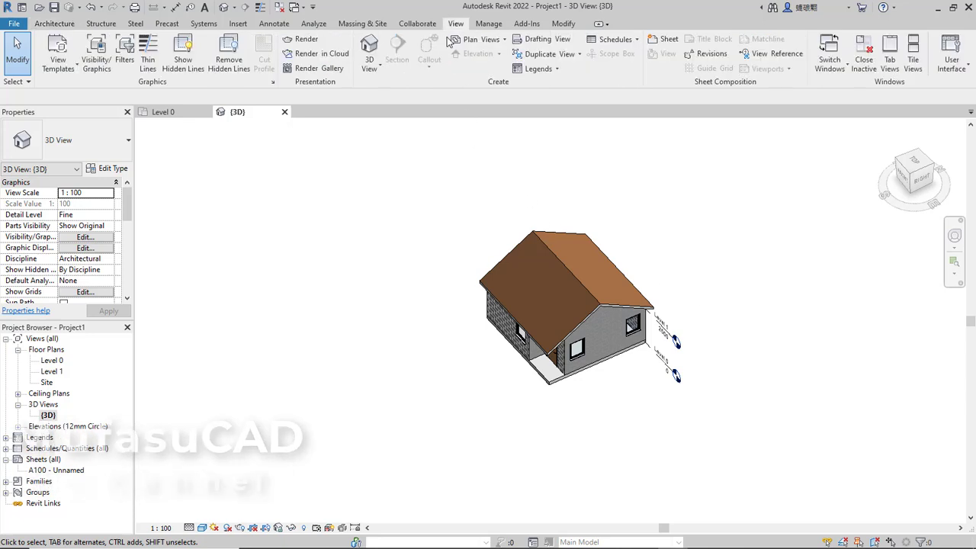
pyautogui.click(374, 69)
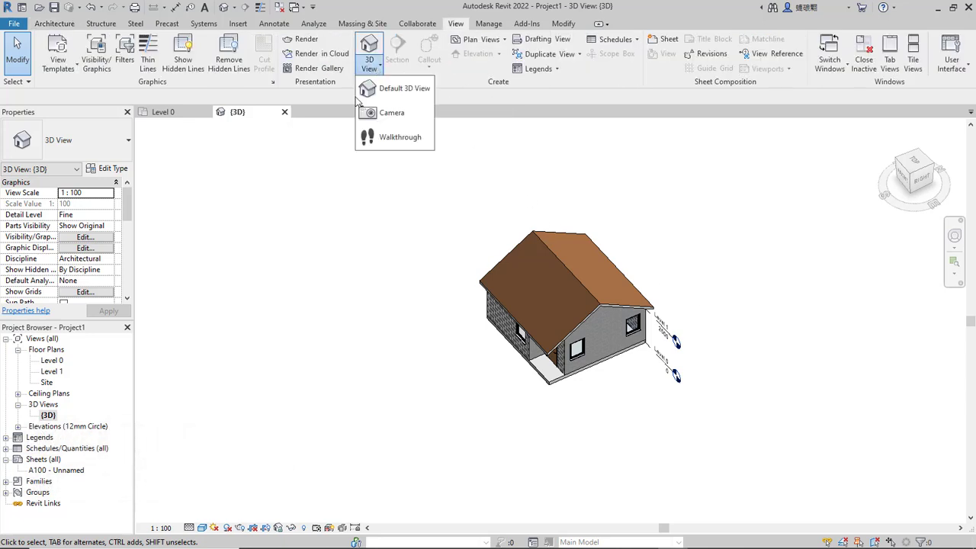
pyautogui.click(395, 116)
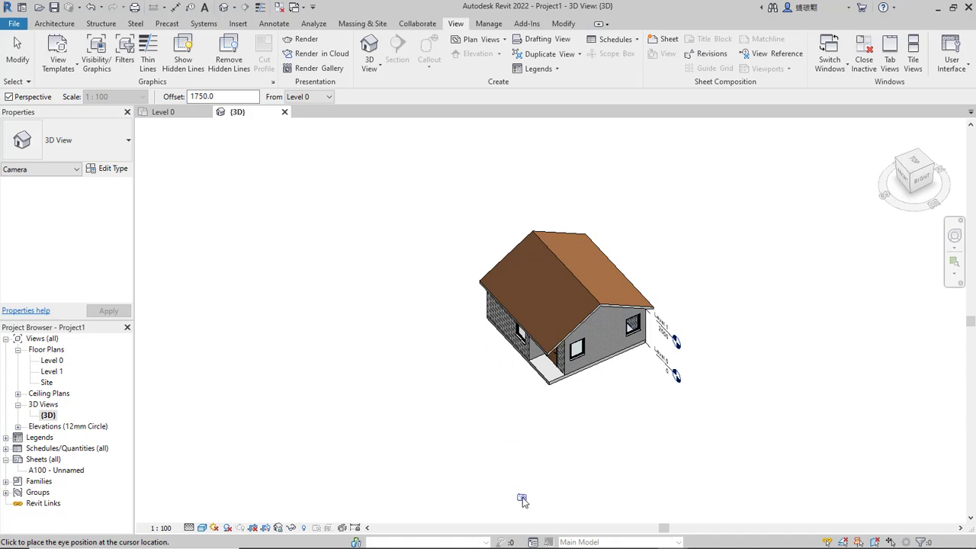
pyautogui.click(526, 499)
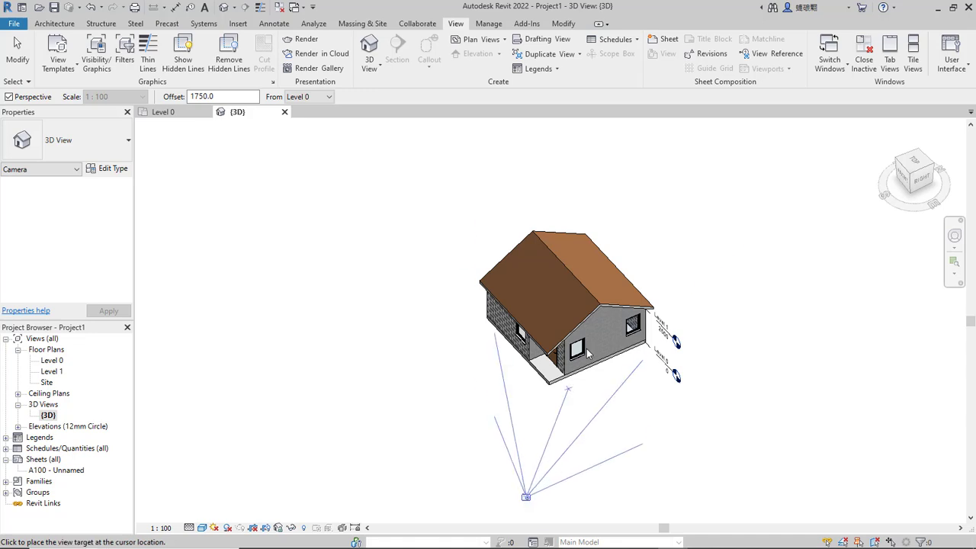
pyautogui.click(595, 236)
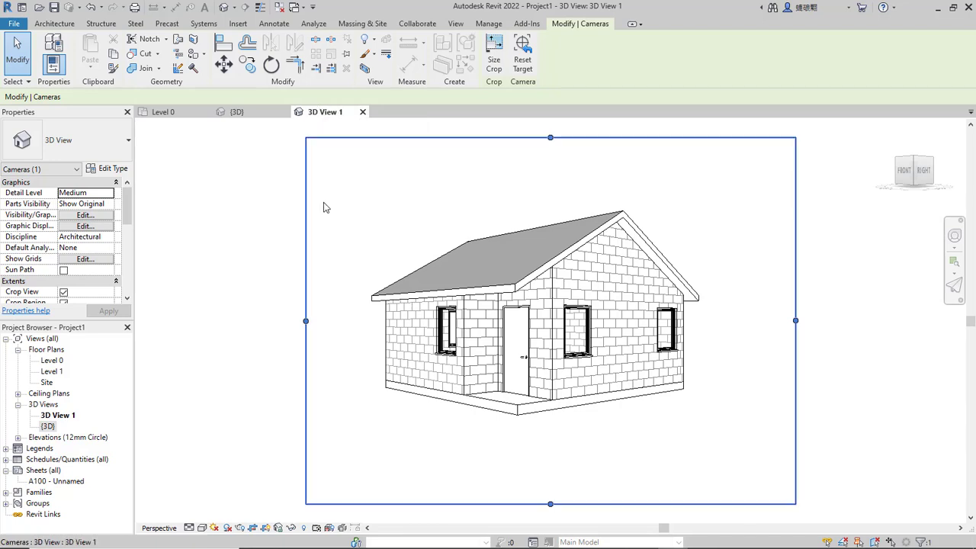
# - Switch 3D View 1 to the Realistic visual style and adjust the camera angle on the house
pyautogui.click(202, 528)
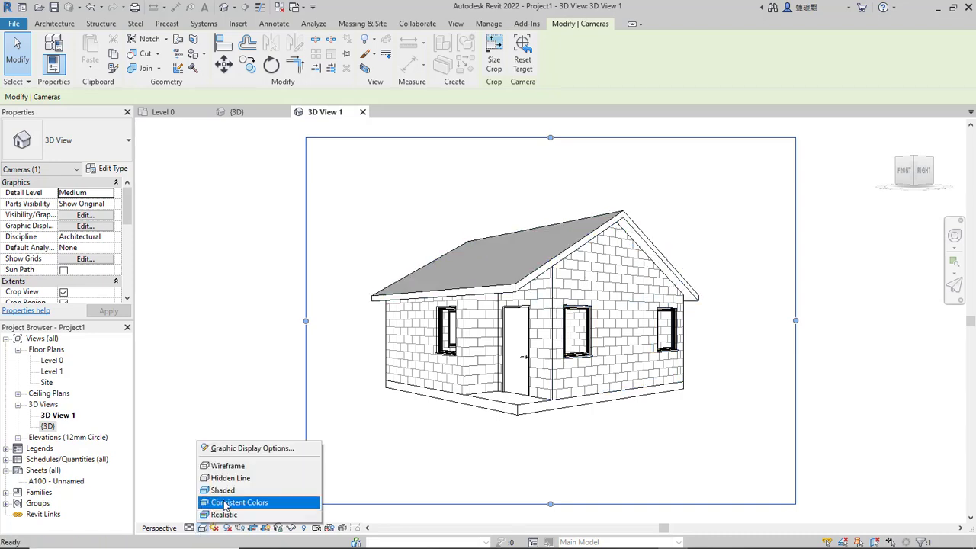
pyautogui.click(228, 516)
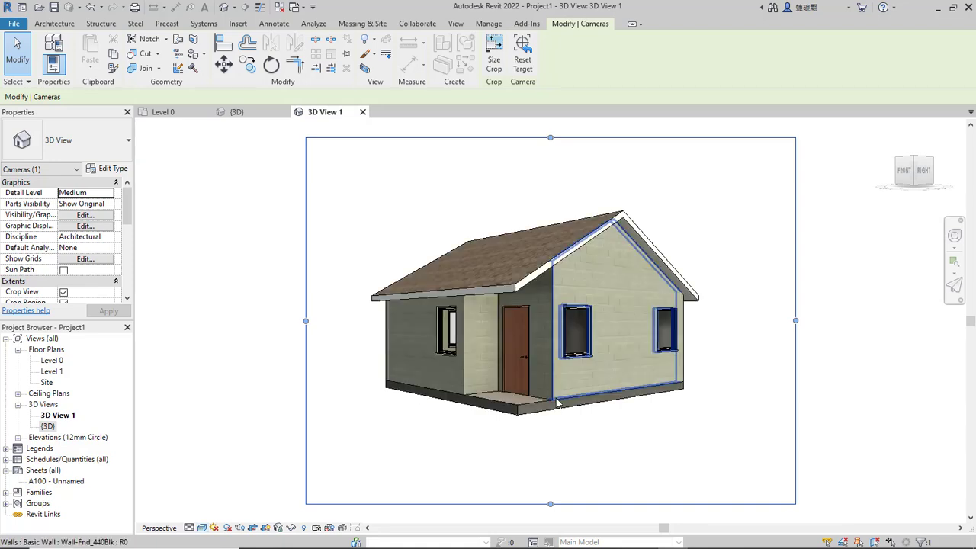
pyautogui.keyDown('shift'); pyautogui.moveTo(741, 305); pyautogui.dragTo(655, 359, button='middle'); pyautogui.keyUp('shift')
pyautogui.scroll(3, 581, 379)
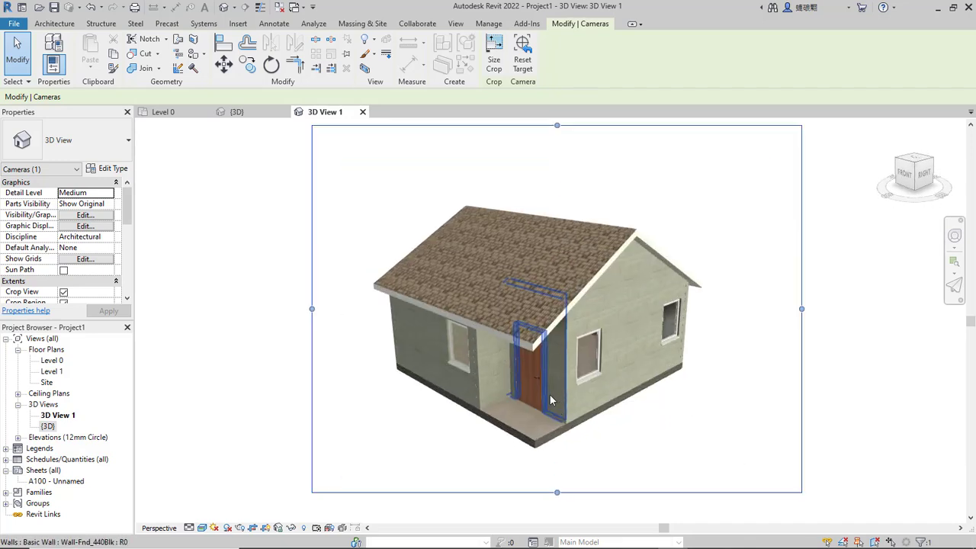